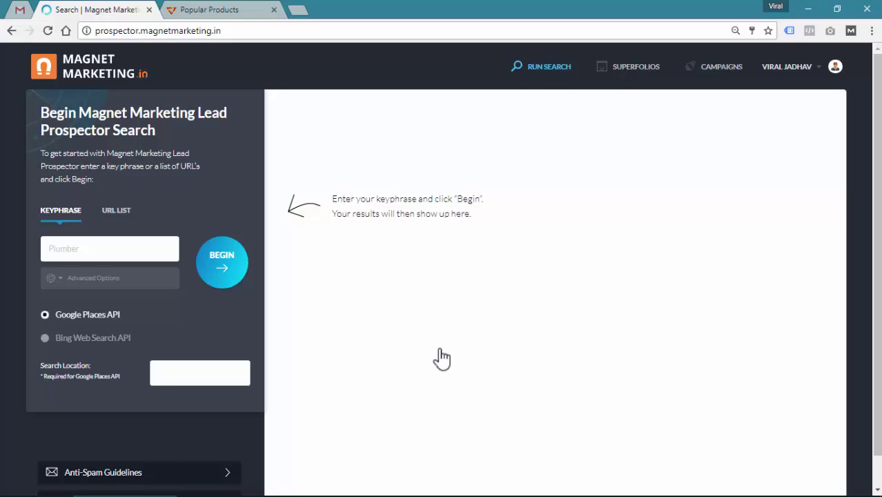
Enter the keyphrase "advertising agency" and choose Vadodara, Gujarat, India as the search location.
click(105, 253)
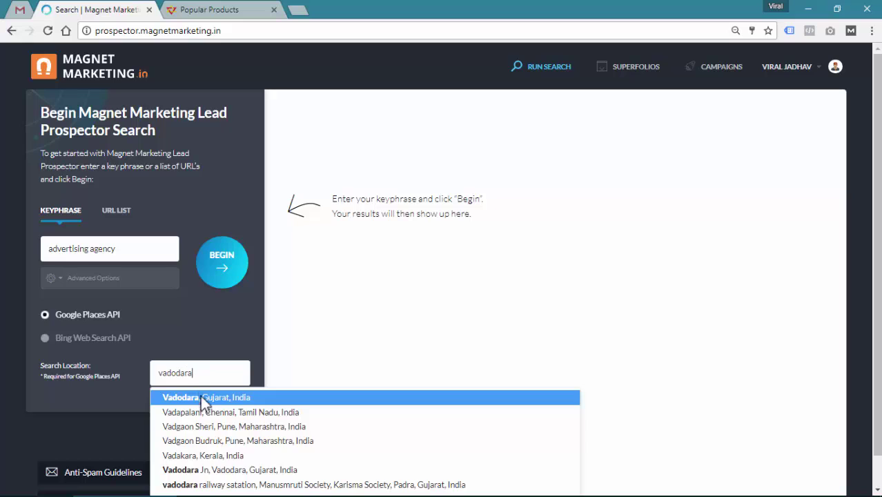
click(199, 398)
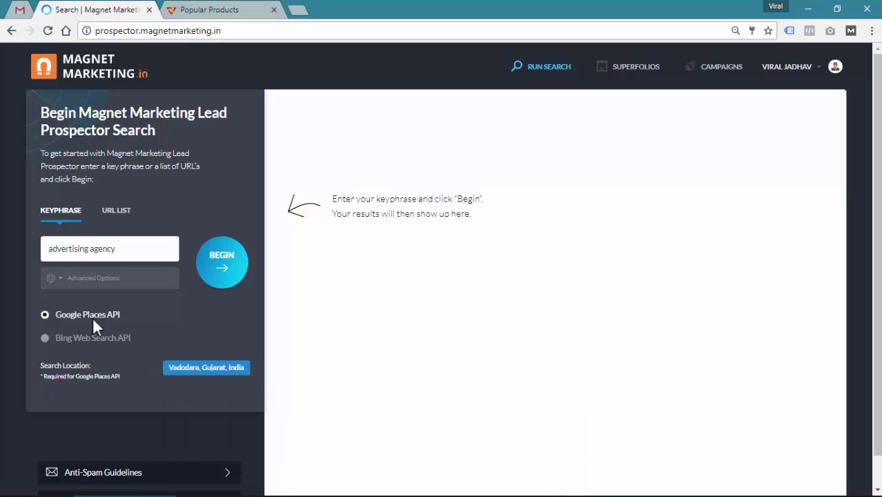
In the advanced options, enable automatic WHOIS record and Alexa rank retrieval, Deep Analysis Mode and Responsive Analysis.
click(92, 283)
scroll(93, 290, down, 4)
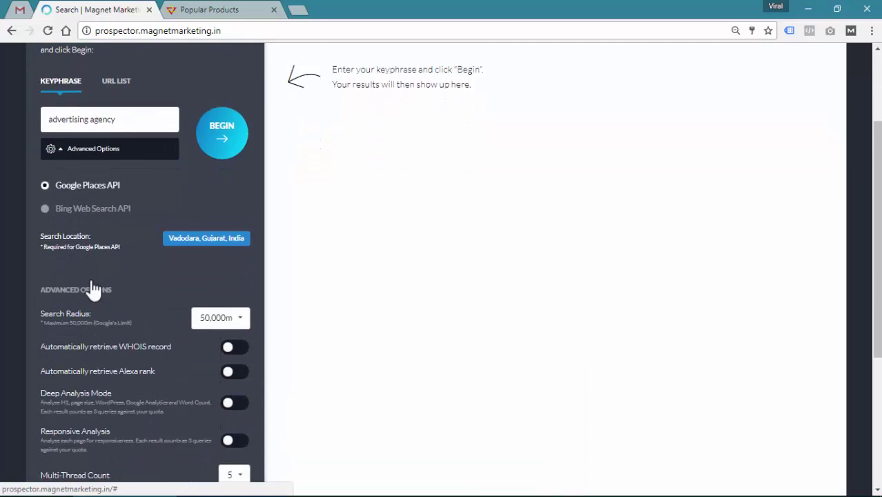
click(241, 217)
click(240, 243)
click(240, 274)
click(242, 311)
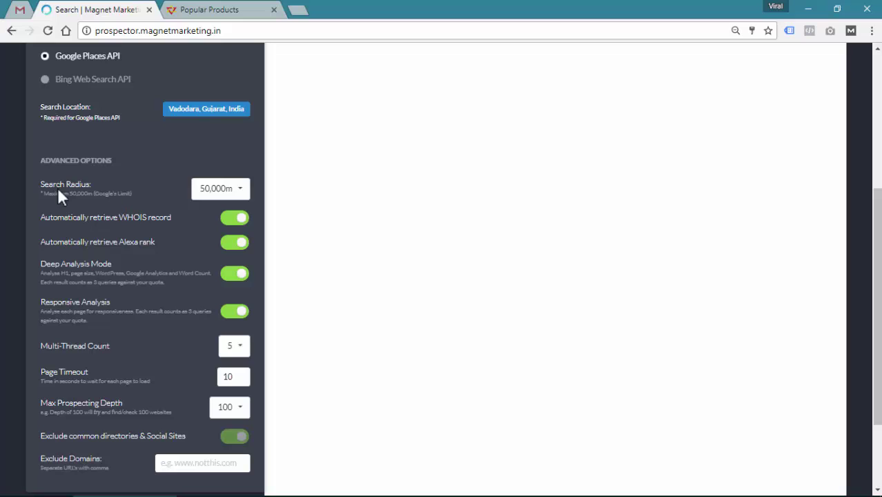
Set the search radius to 15,000m and start the prospect search.
click(215, 193)
scroll(214, 262, up, 5)
scroll(215, 263, up, 8)
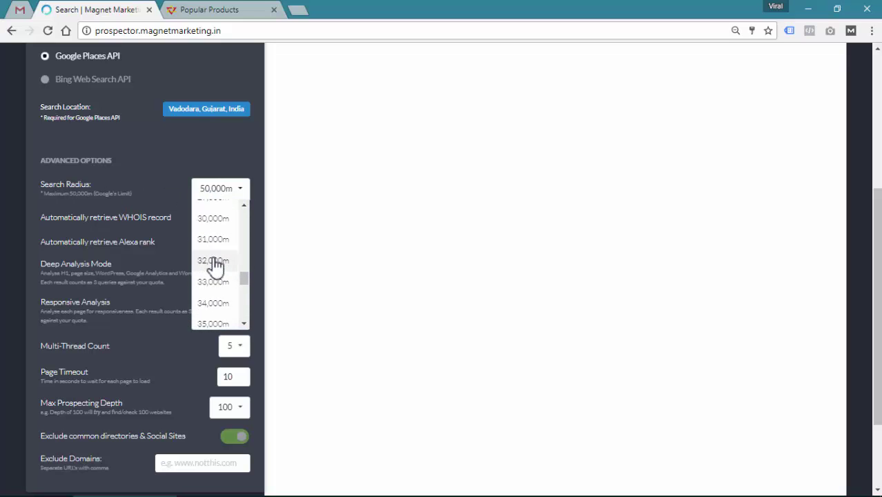
scroll(215, 263, up, 4)
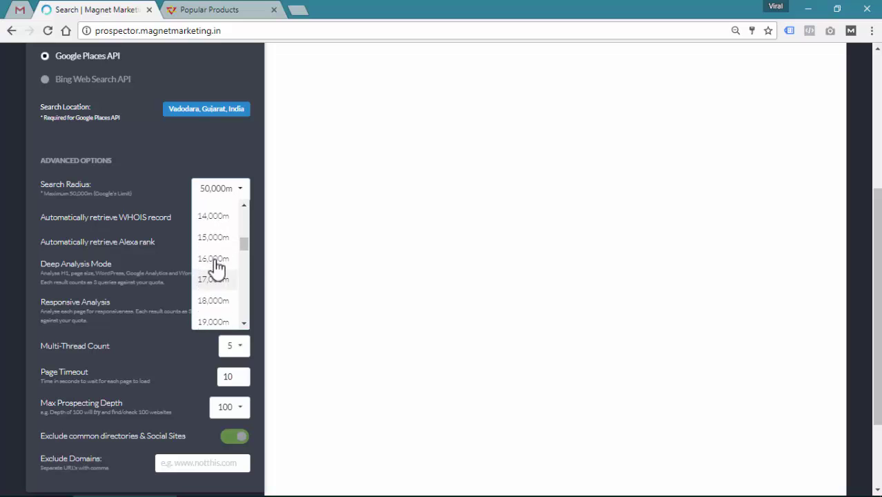
click(211, 288)
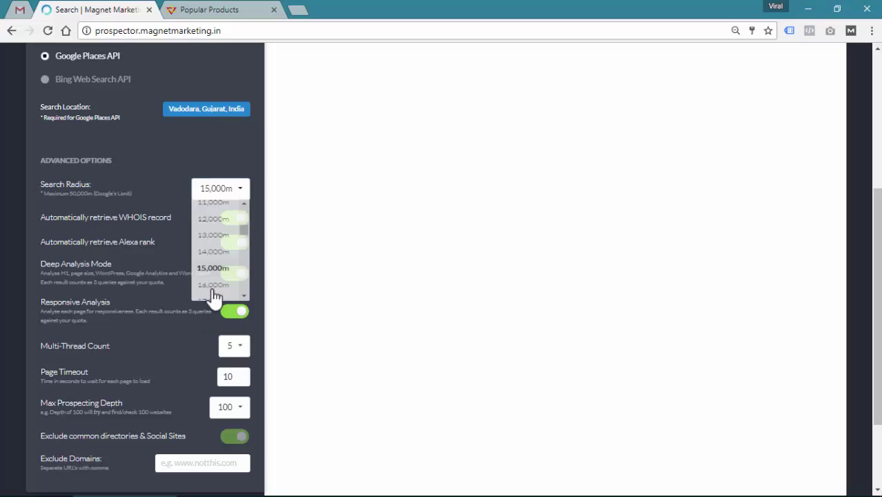
scroll(211, 297, up, 4)
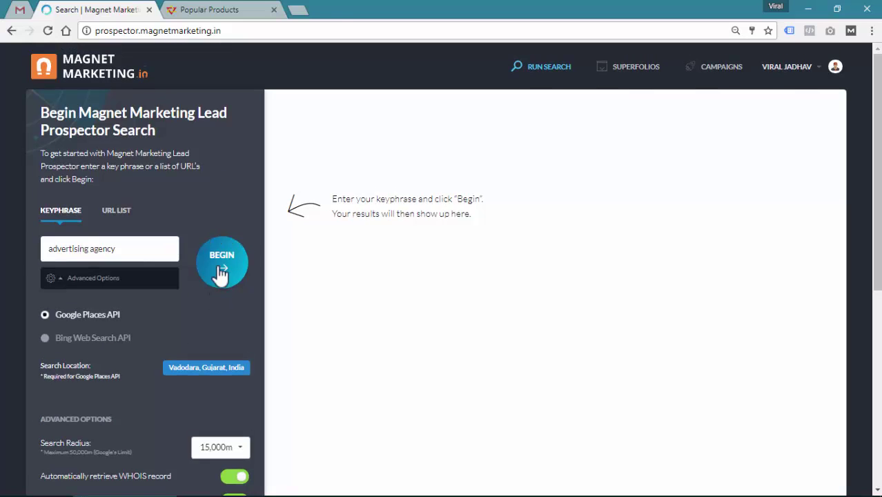
click(223, 270)
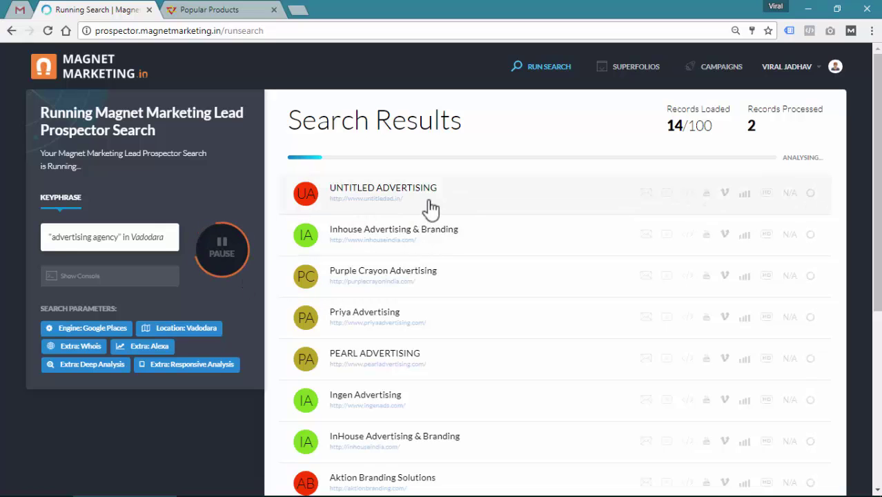
Look through the incoming search results and pause the running search.
scroll(424, 207, down, 2)
scroll(427, 309, down, 2)
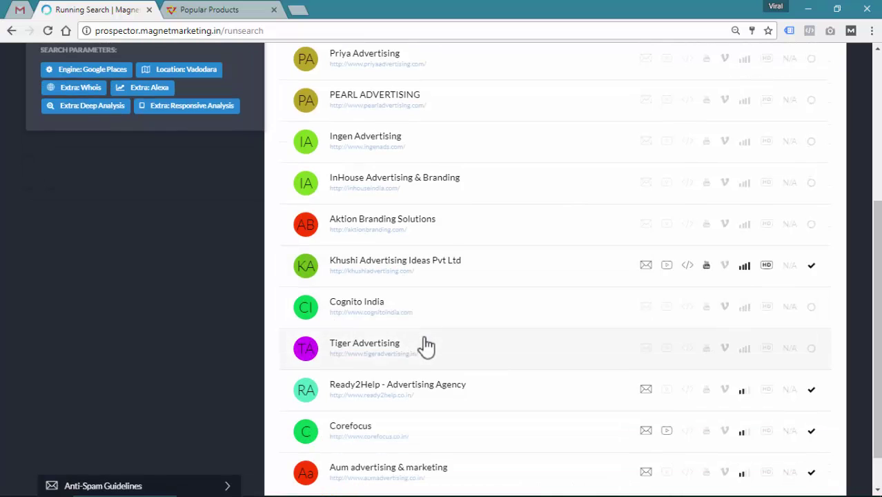
scroll(424, 347, up, 4)
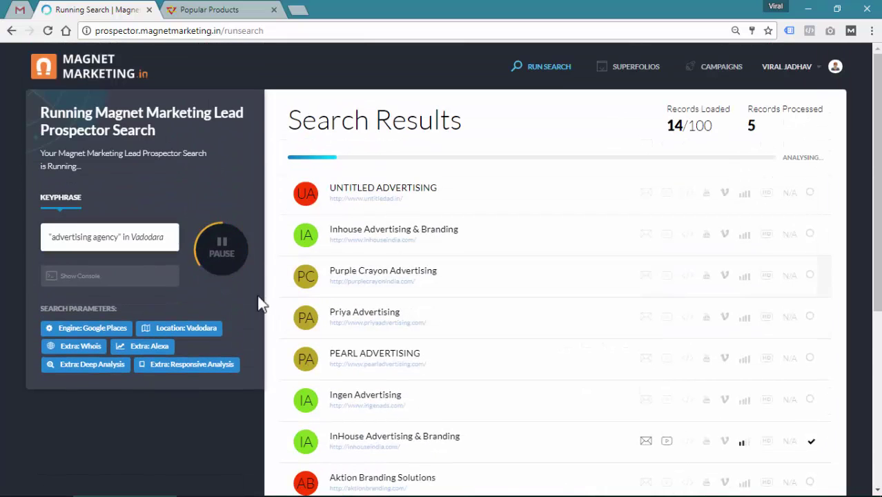
click(221, 247)
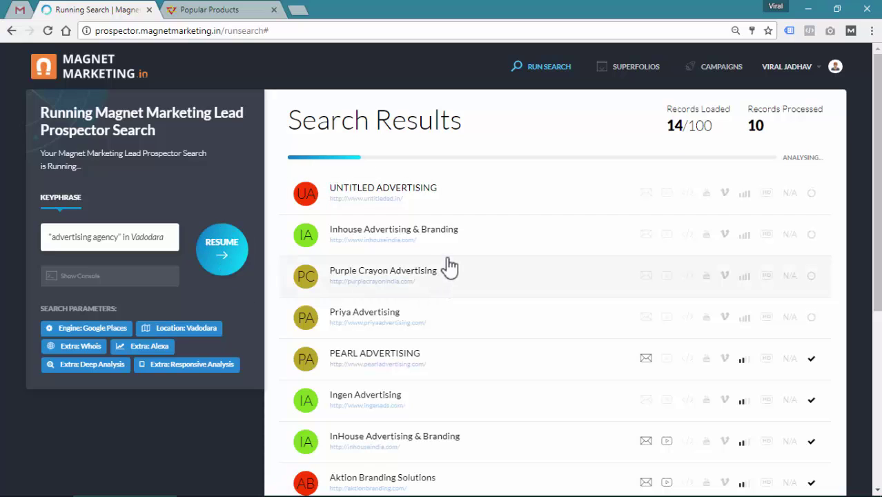
Expand the Tiger Advertising result and open its listed contact page.
scroll(450, 260, down, 3)
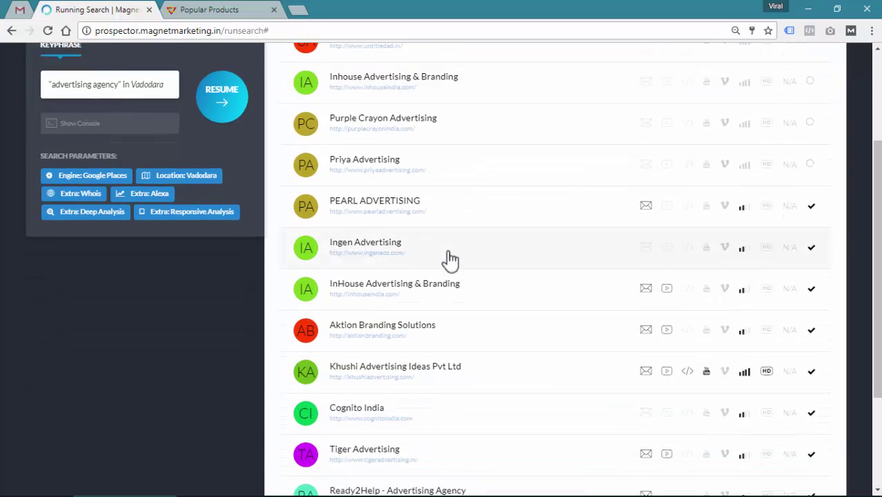
scroll(370, 374, down, 1)
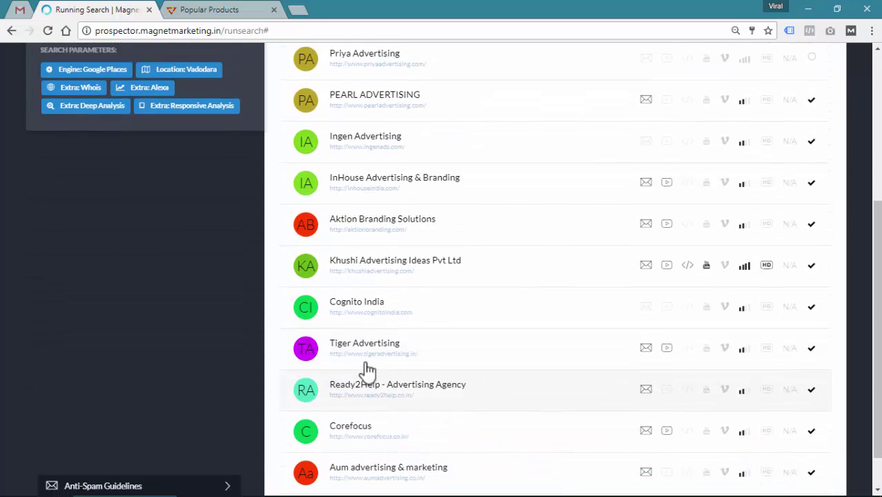
click(434, 355)
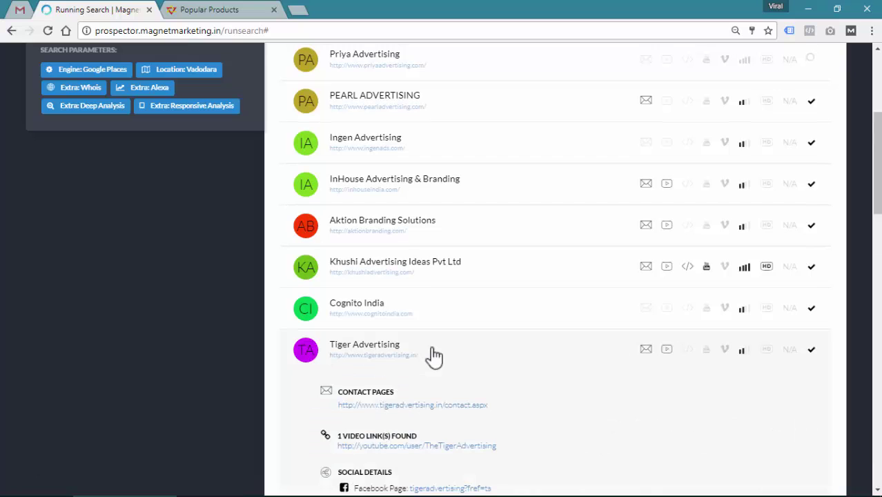
scroll(433, 355, down, 3)
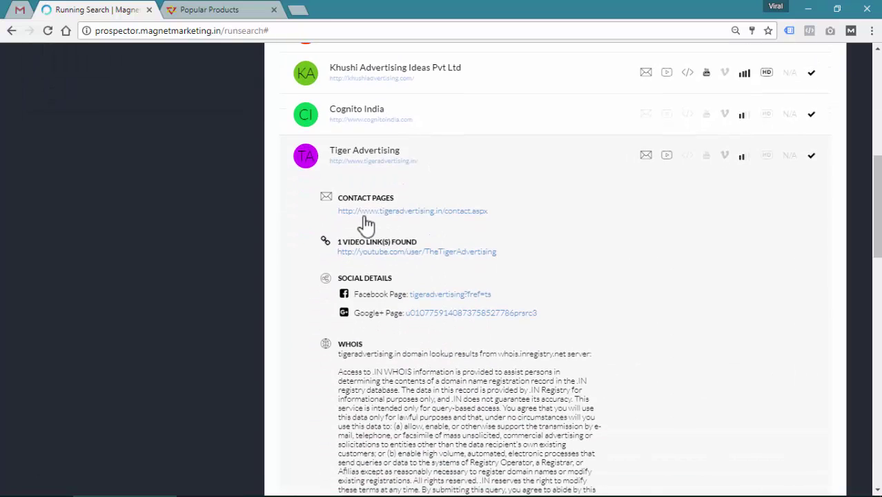
click(452, 211)
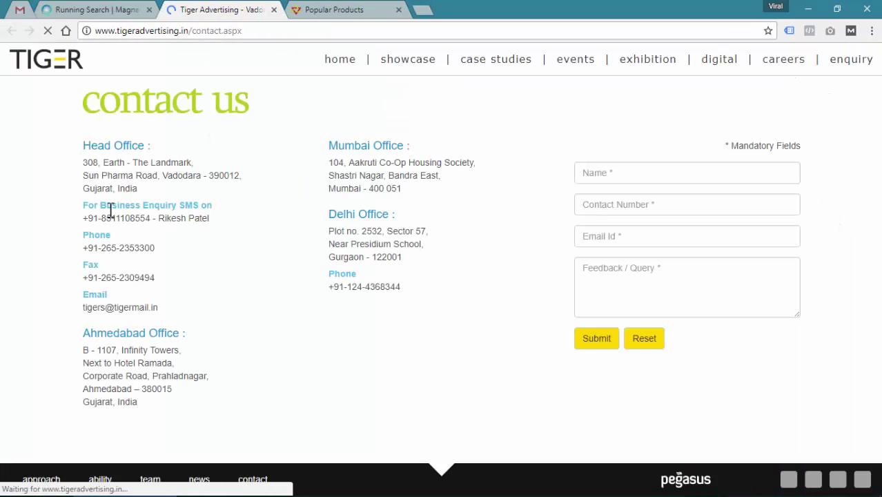
Return to the search results, open Tiger Advertising's Facebook page from its details and view the About section.
click(103, 9)
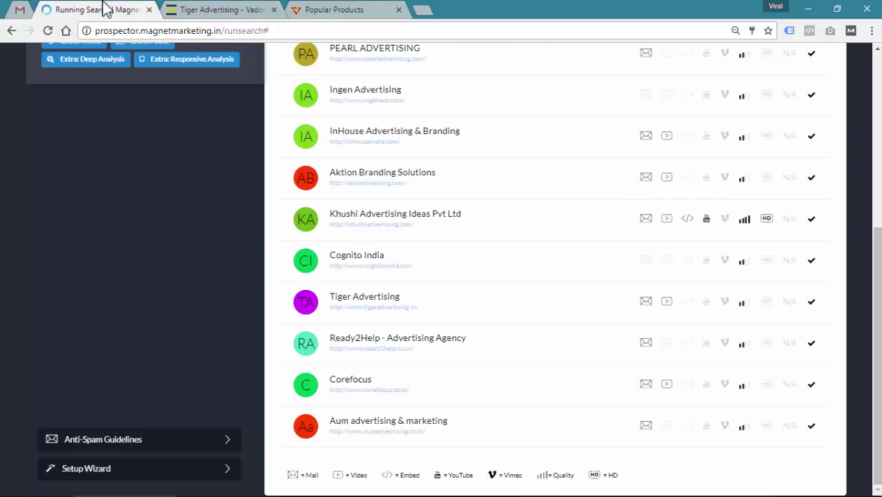
click(413, 302)
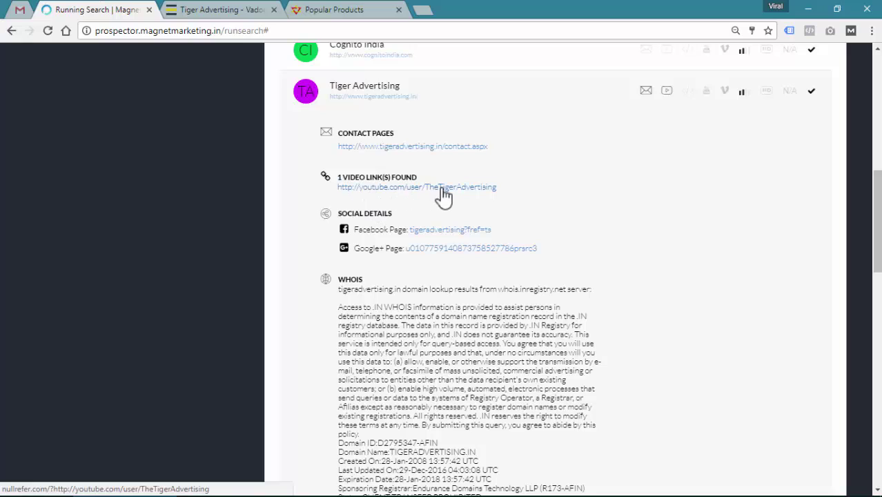
click(438, 234)
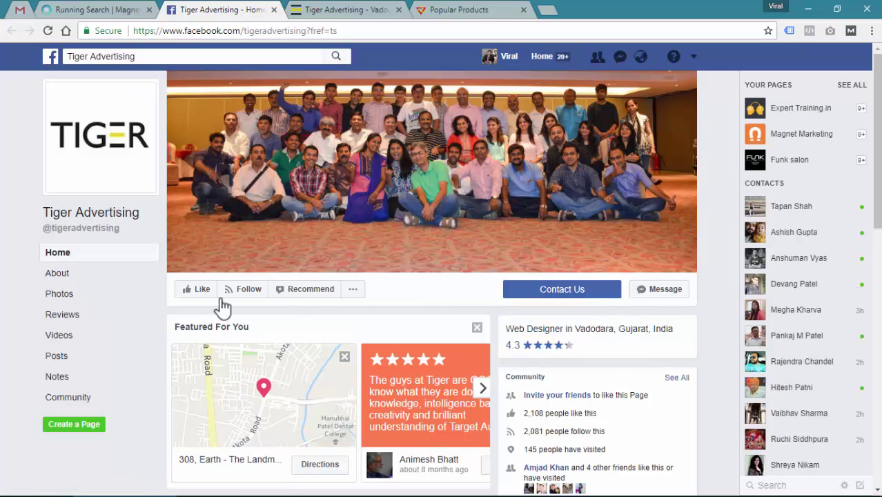
click(67, 276)
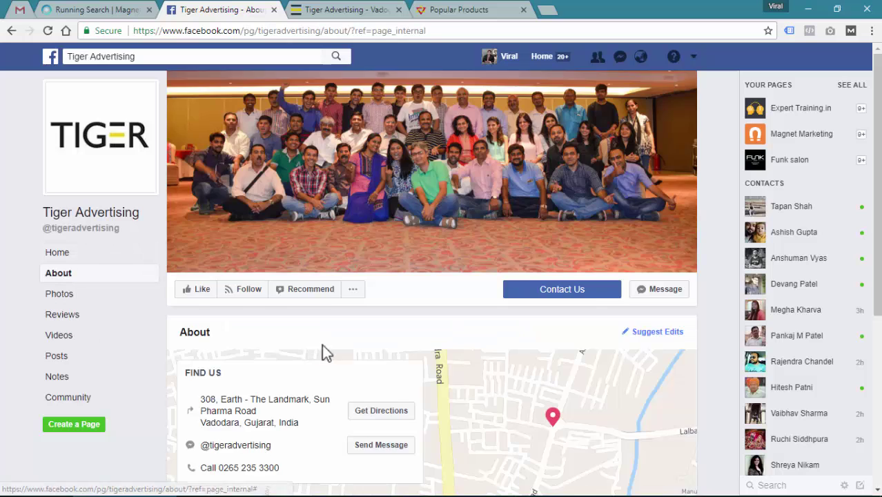
scroll(317, 359, down, 2)
Go back to the search results and examine Tiger Advertising's social details and WHOIS registrant information.
click(110, 10)
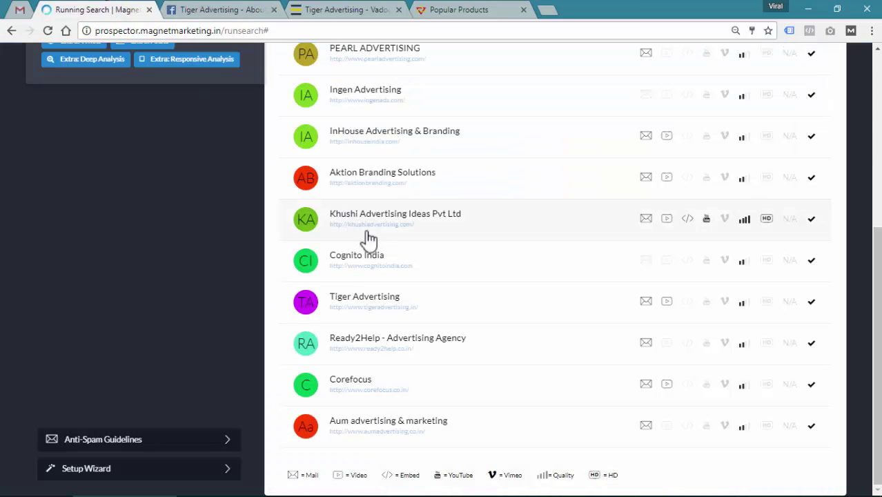
click(395, 312)
click(112, 6)
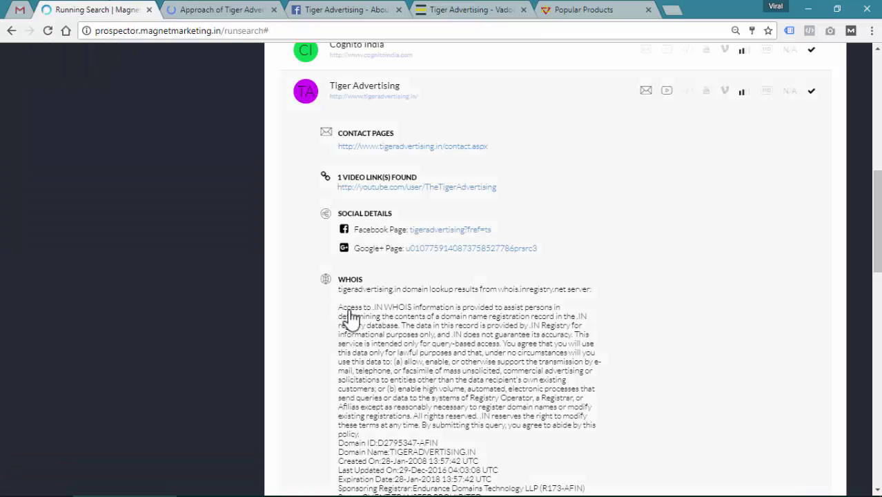
scroll(366, 314, down, 1)
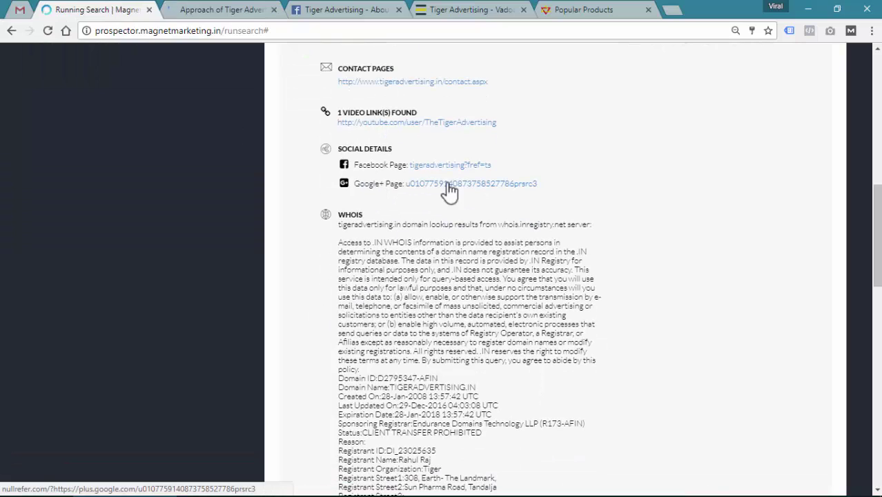
scroll(449, 191, down, 2)
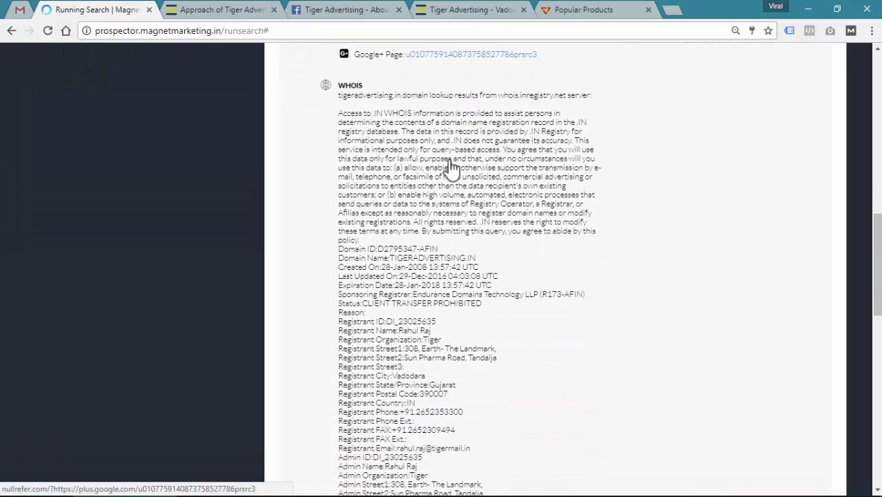
scroll(455, 297, down, 2)
scroll(455, 300, up, 7)
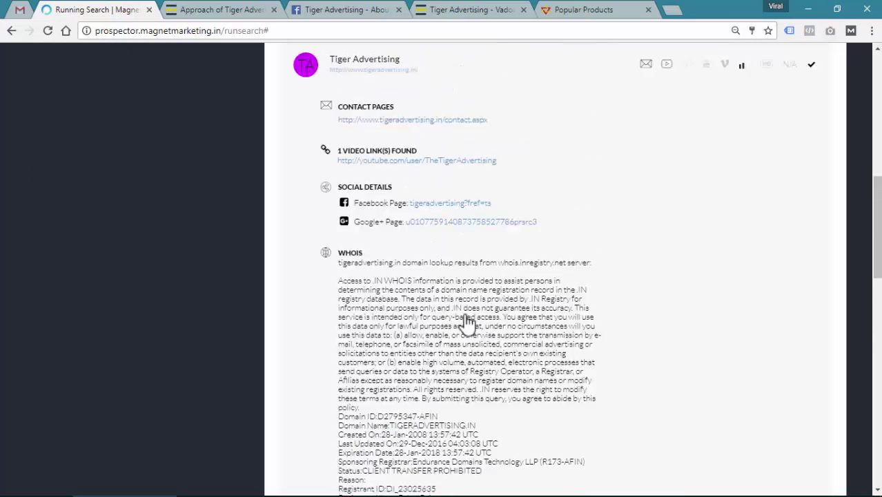
scroll(413, 250, down, 7)
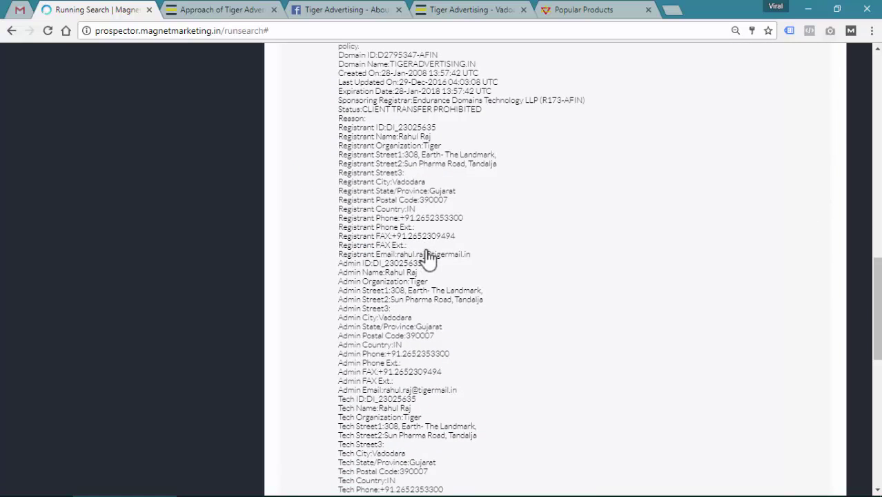
scroll(473, 293, up, 7)
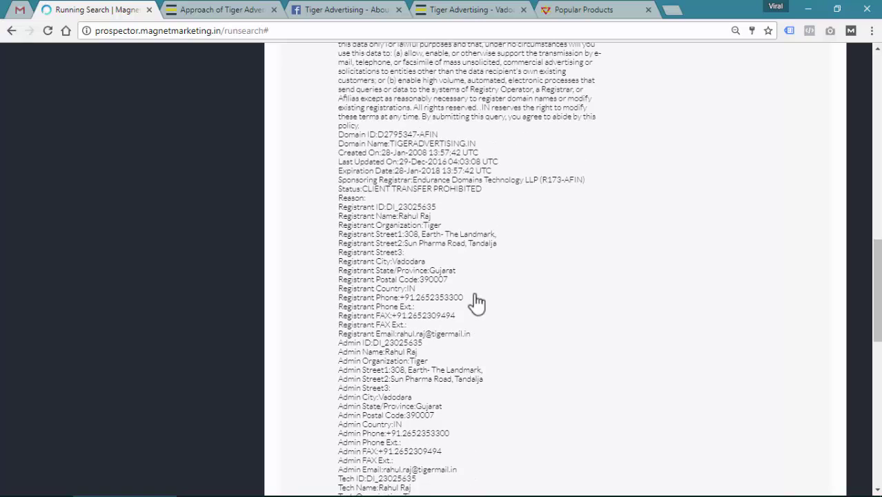
Expand the InHouse Advertising & Branding result and open its listed Facebook page.
scroll(453, 295, up, 2)
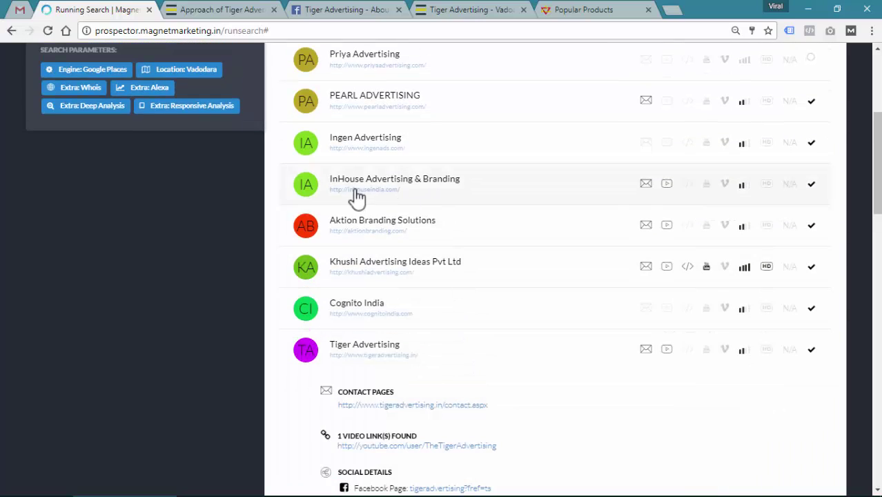
click(476, 193)
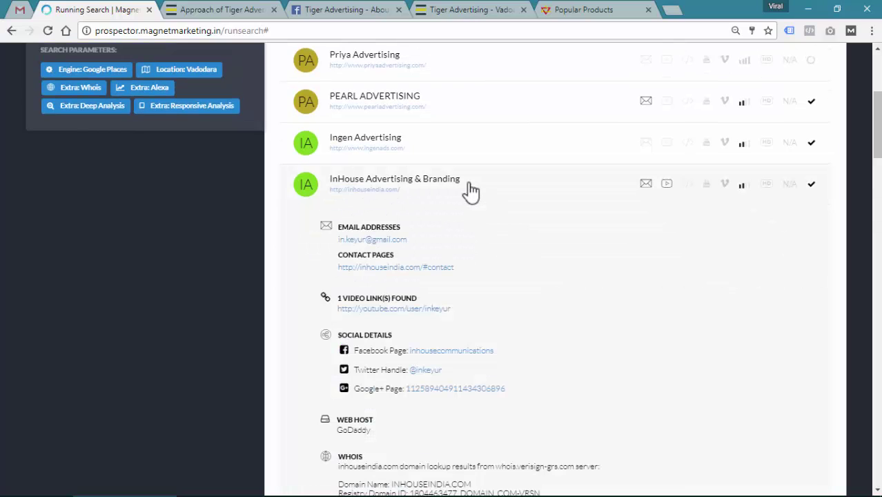
scroll(469, 192, down, 1)
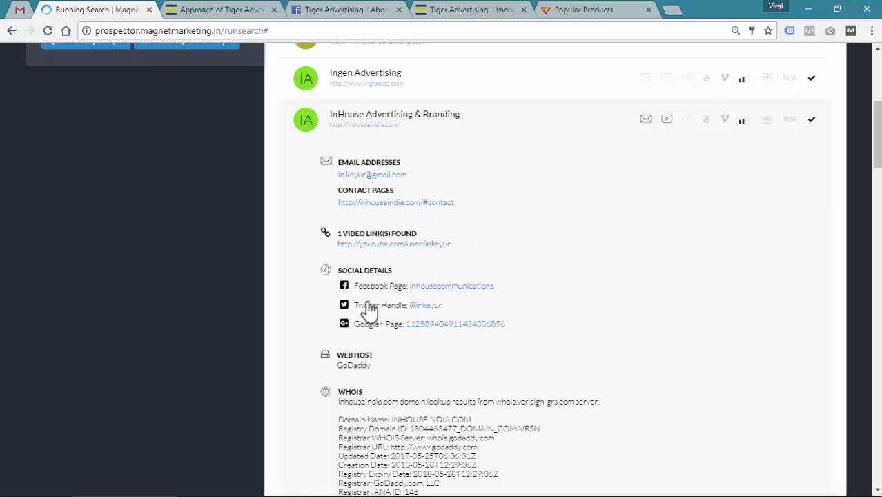
click(429, 286)
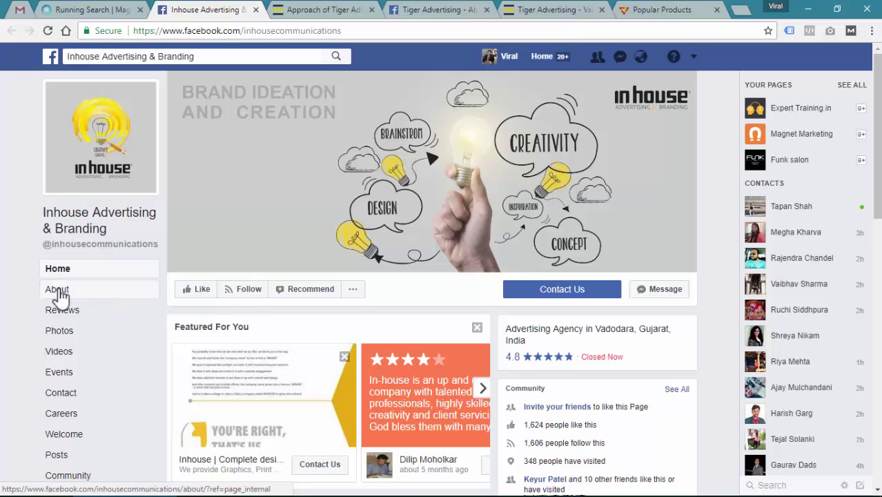
View the Facebook page's About section, highlight part of the phone number and return to the search results.
click(57, 289)
scroll(258, 290, down, 3)
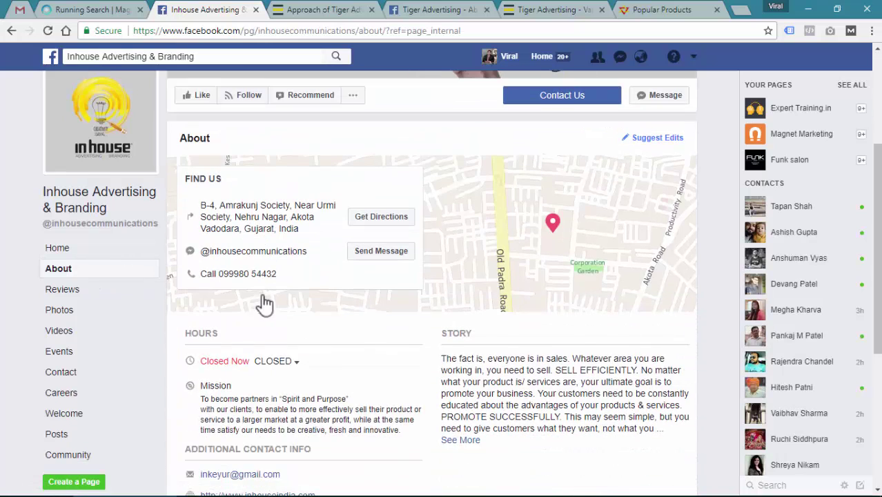
drag(220, 273, 259, 272)
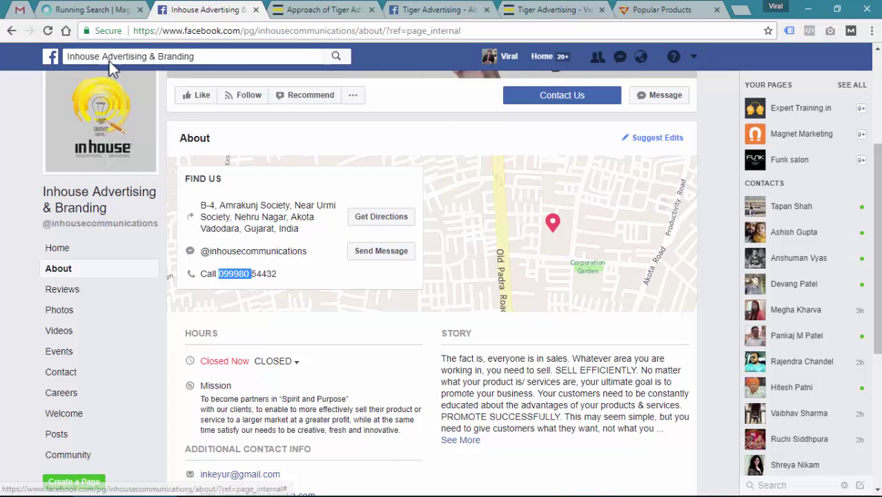
click(110, 10)
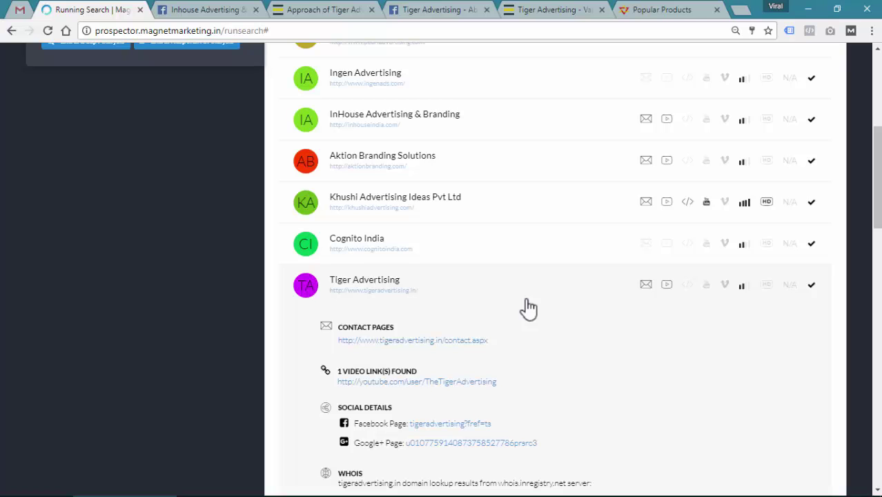
Close the prospecting completion message, look through the result list and open the export and campaign settings.
scroll(528, 308, up, 5)
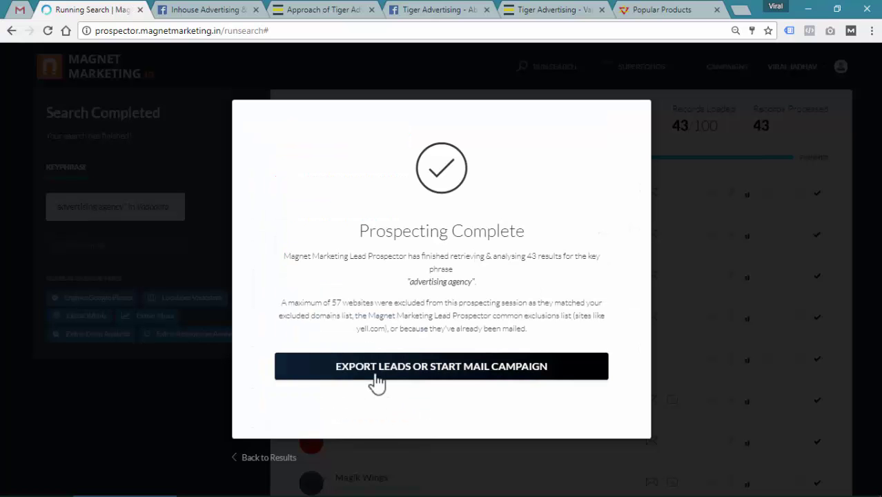
click(740, 235)
scroll(750, 256, down, 6)
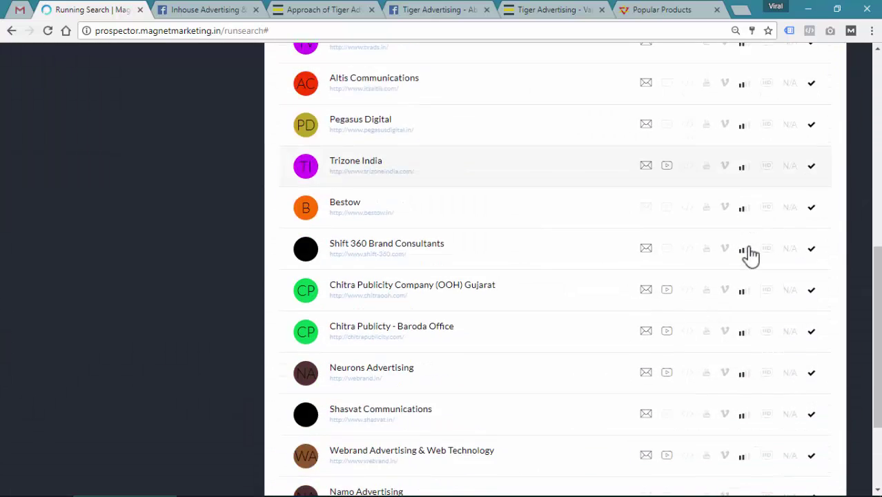
scroll(750, 255, down, 3)
click(773, 481)
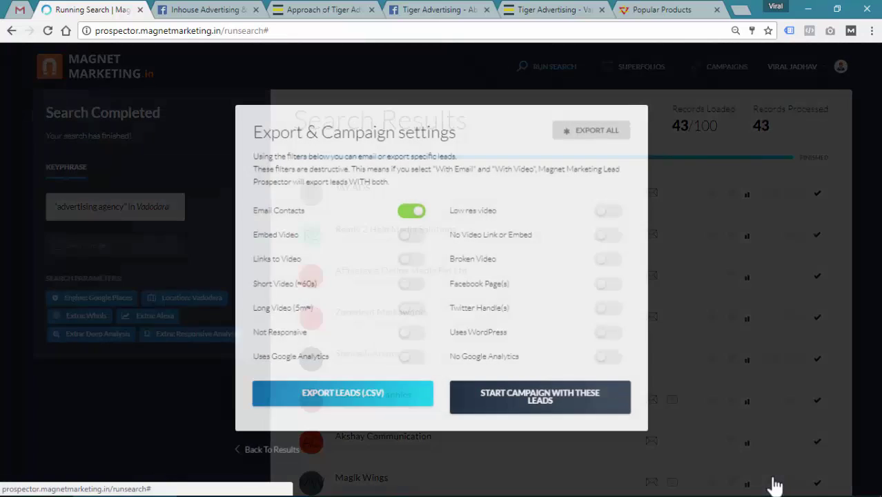
Enable all the remaining lead filters, from Embed Video to No Google Analytics, and export all leads.
click(412, 235)
click(413, 260)
click(422, 290)
click(418, 312)
click(417, 336)
click(414, 360)
click(619, 218)
click(614, 237)
click(614, 261)
click(614, 286)
click(613, 311)
click(614, 335)
click(615, 360)
click(580, 131)
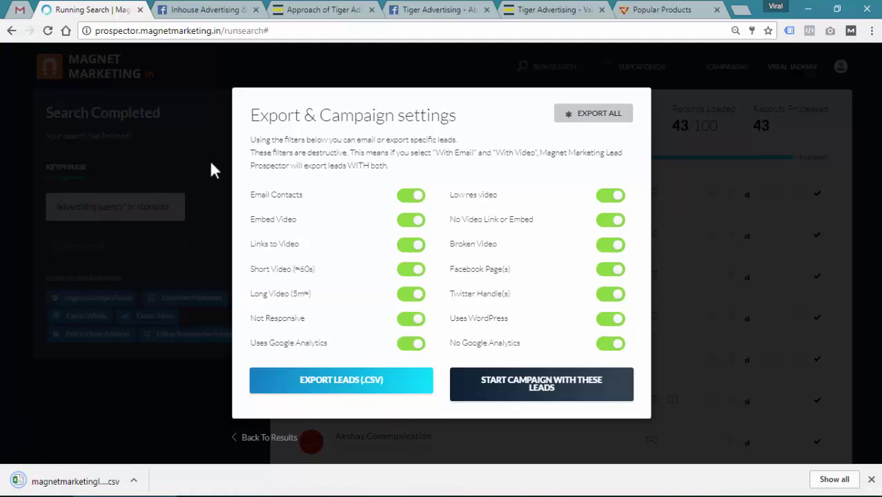
Open the exported CSV in Excel and autofit the widths of columns A to T.
click(76, 481)
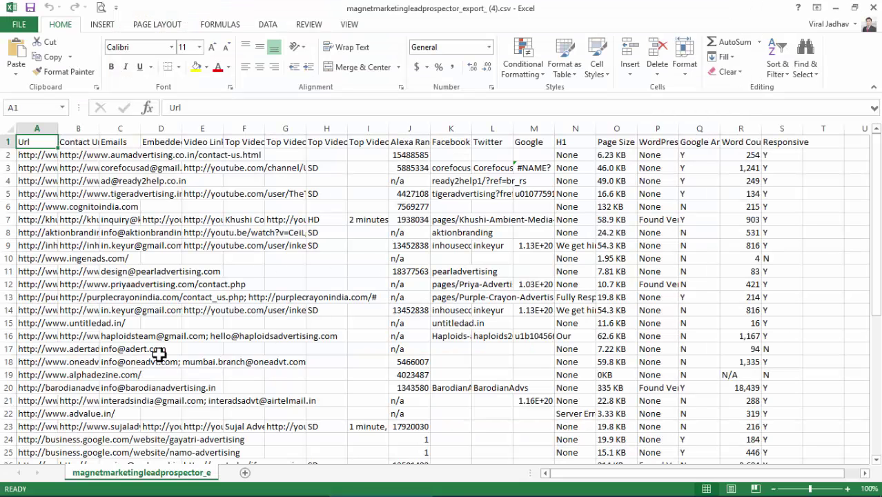
drag(40, 129, 819, 171)
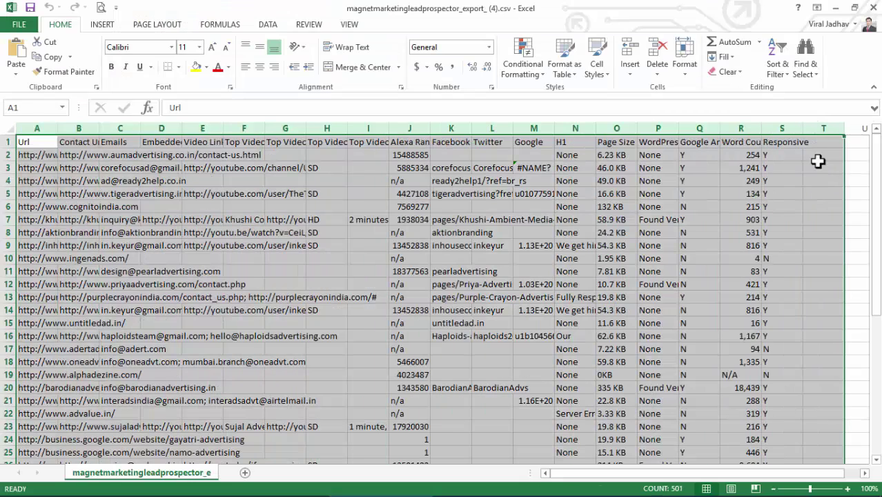
double_click(803, 128)
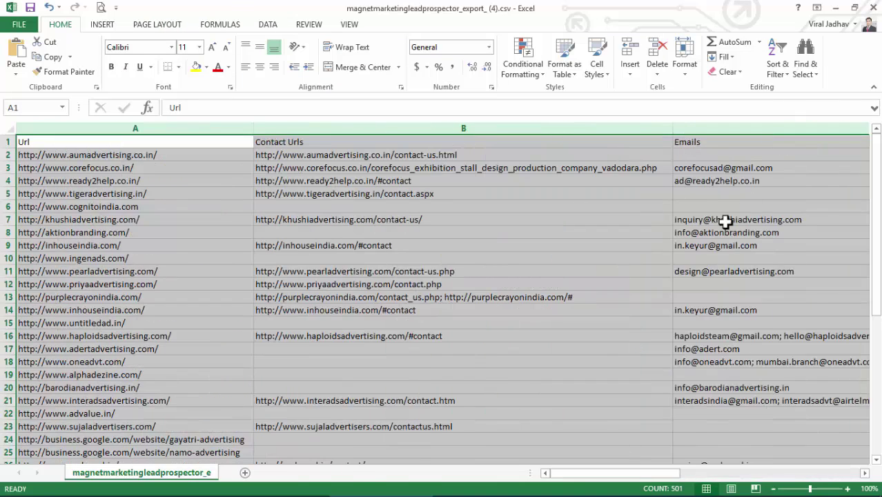
click(693, 234)
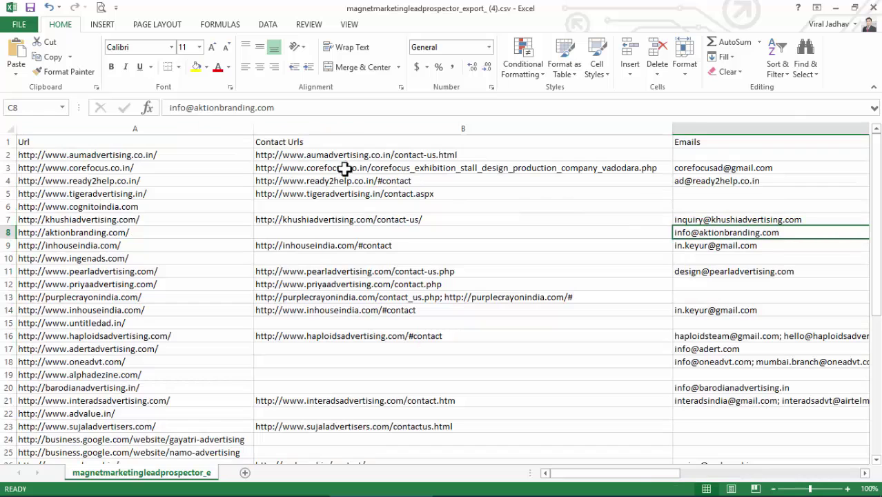
Insert a blank column before the Emails column.
click(731, 128)
right_click(731, 128)
click(742, 221)
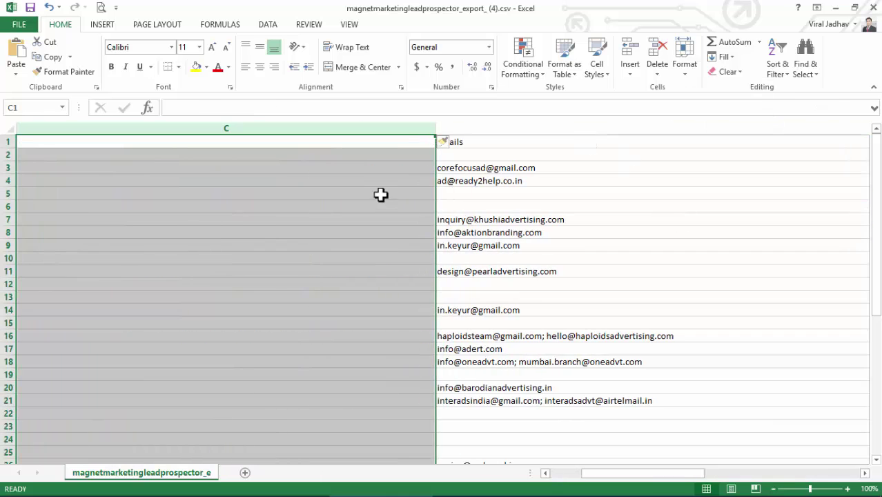
click(382, 196)
key(shift+Home)
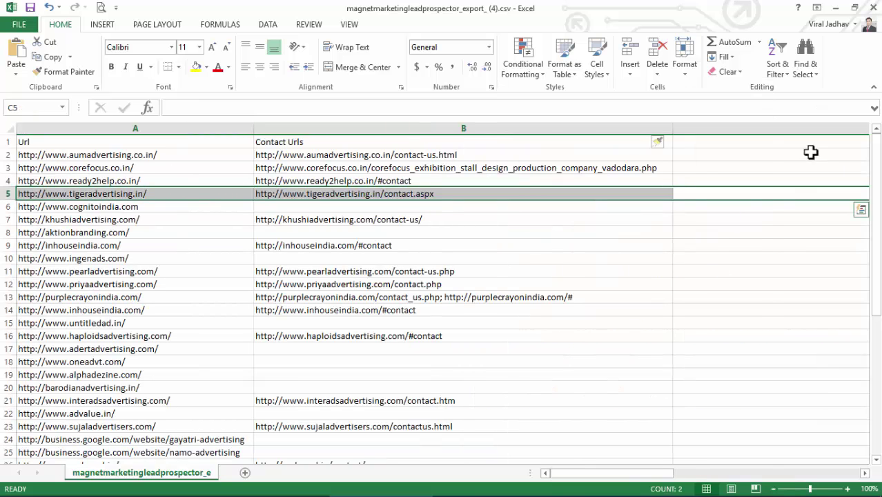
click(765, 271)
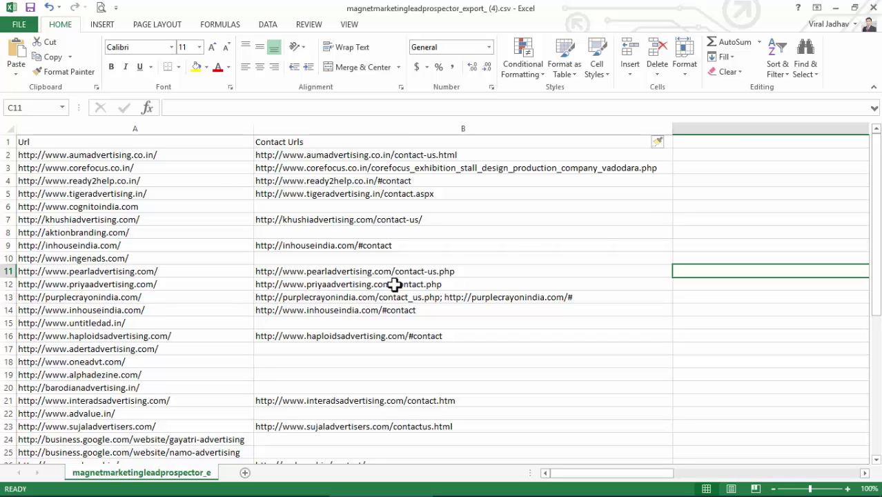
Examine the video, Alexa rank and Facebook columns at 70% zoom and highlight the email cells D2:D26.
key(Right)
key(Right)
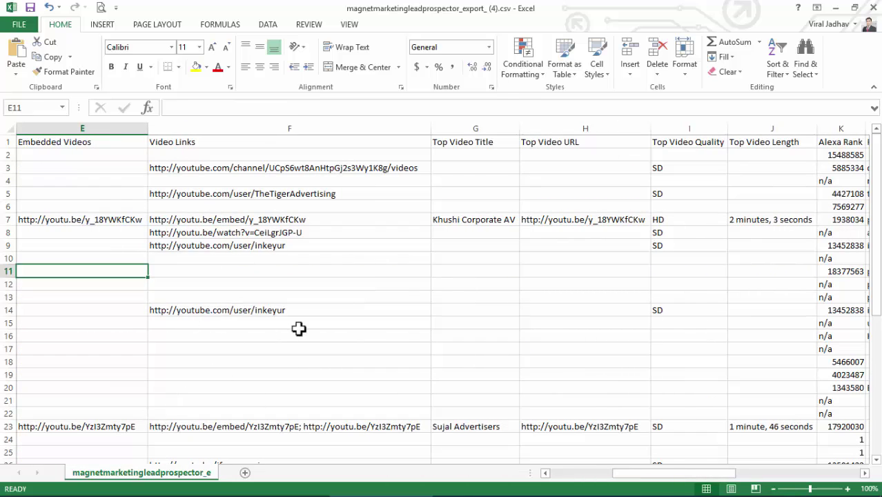
scroll(512, 272, down, 3)
click(352, 287)
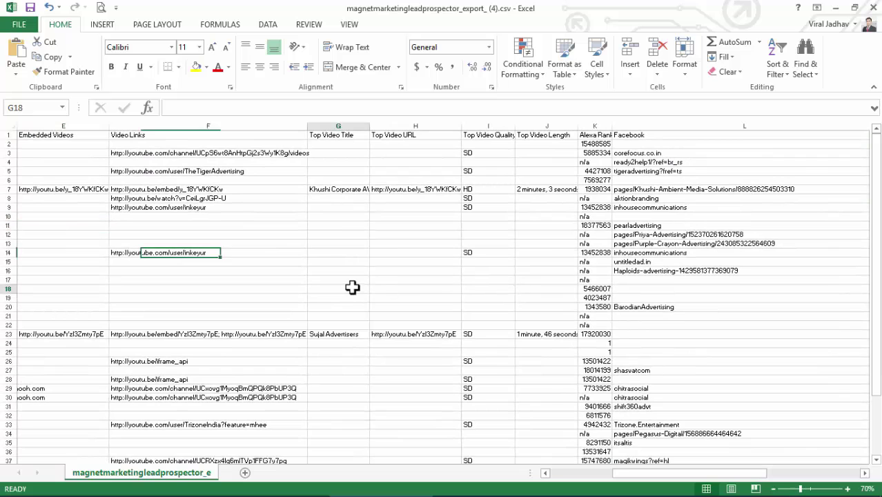
drag(251, 288, 286, 309)
click(303, 298)
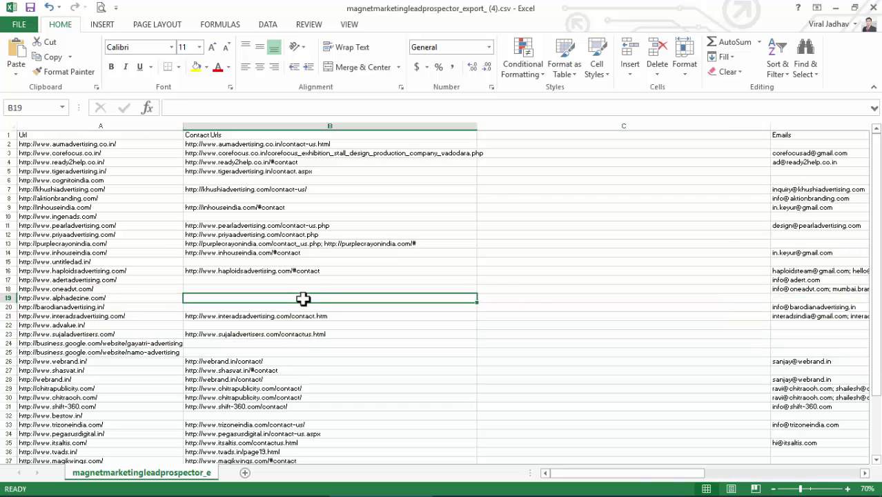
drag(788, 143, 806, 361)
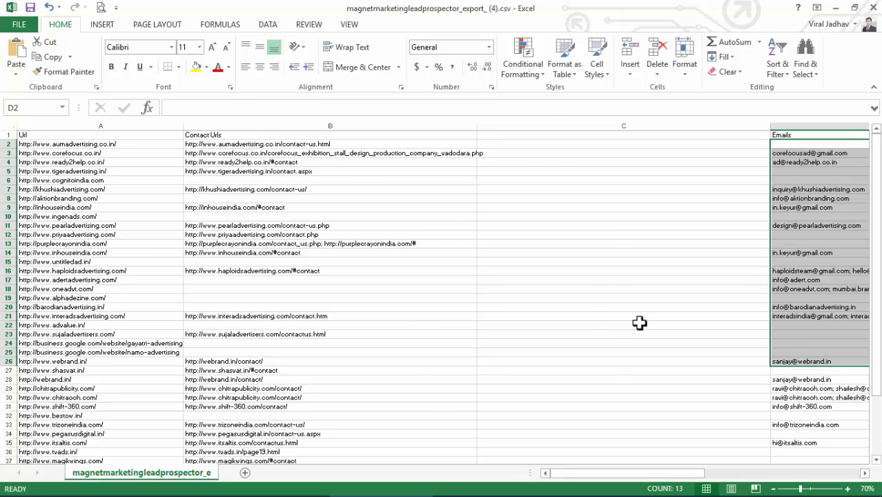
Switch back to Chrome, close the export settings, look through the results and highlight the search keyphrase.
key(alt+Tab)
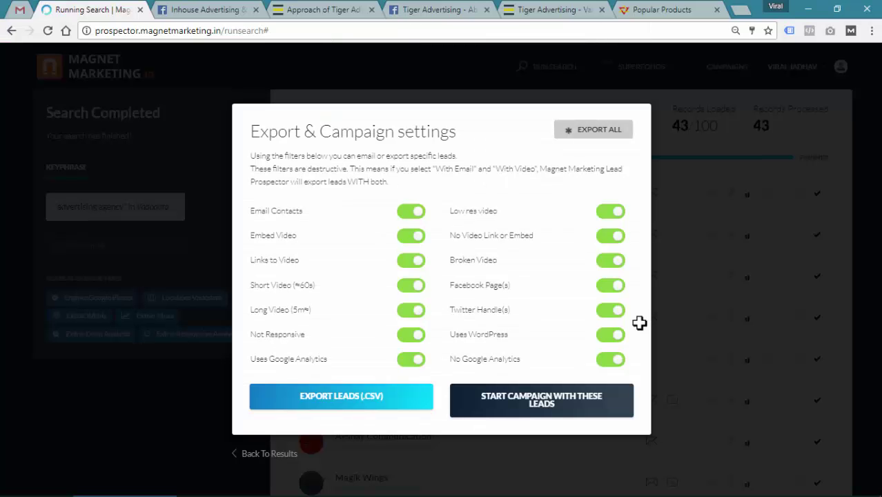
click(752, 259)
scroll(752, 261, down, 10)
scroll(755, 259, up, 15)
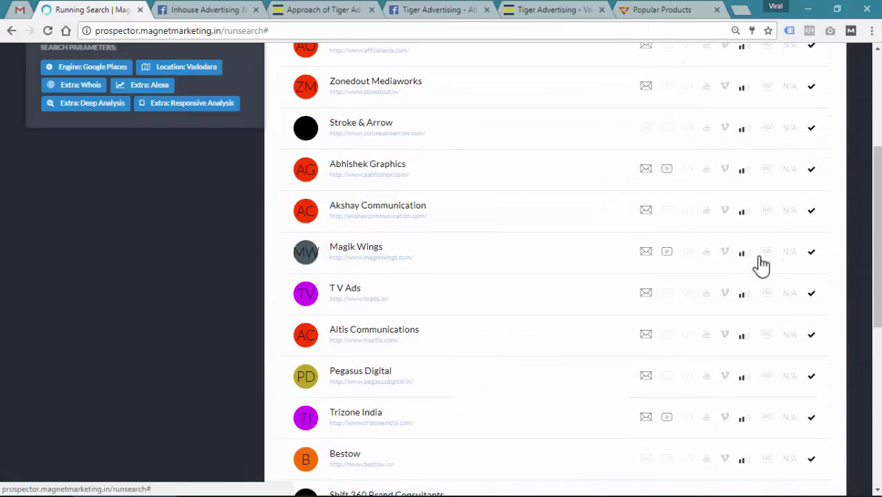
double_click(156, 208)
triple_click(157, 208)
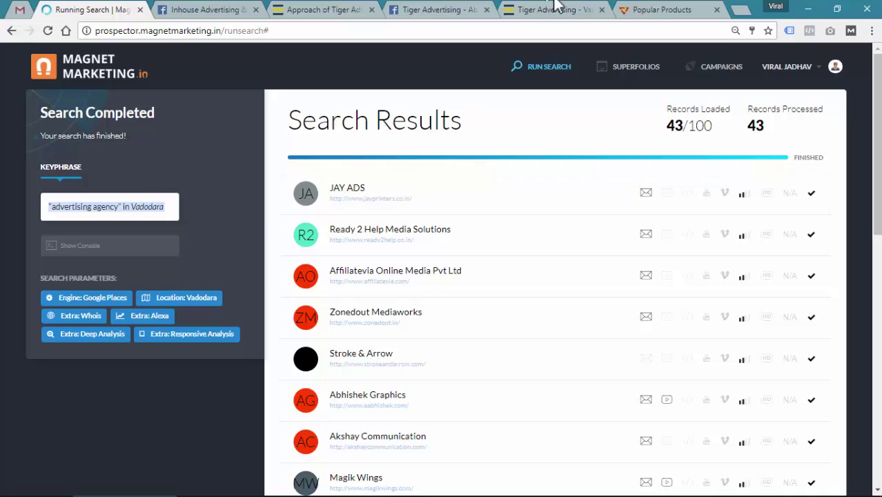
Place the Popular Products page directly after the search results page and alternate between the two for comparison.
drag(635, 10, 217, 8)
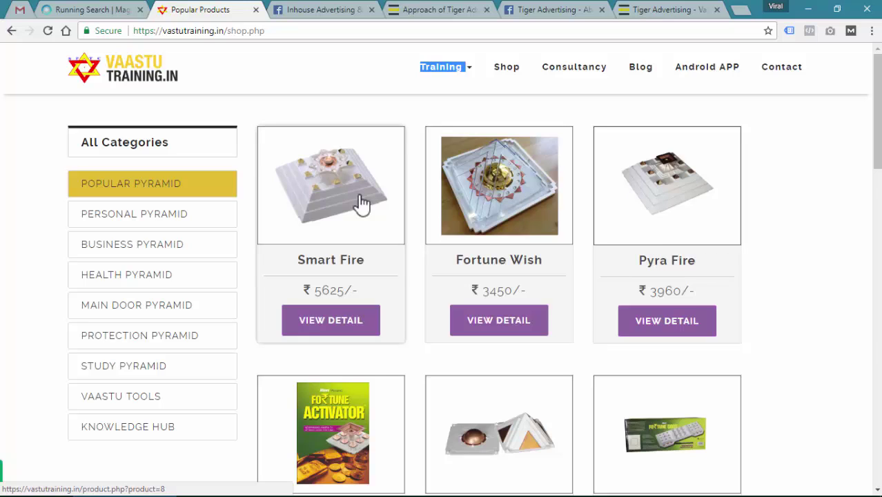
click(96, 10)
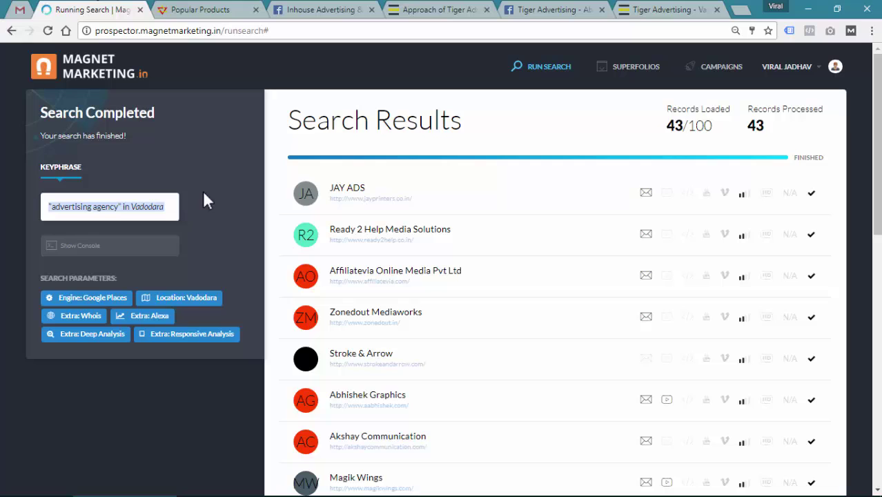
click(199, 11)
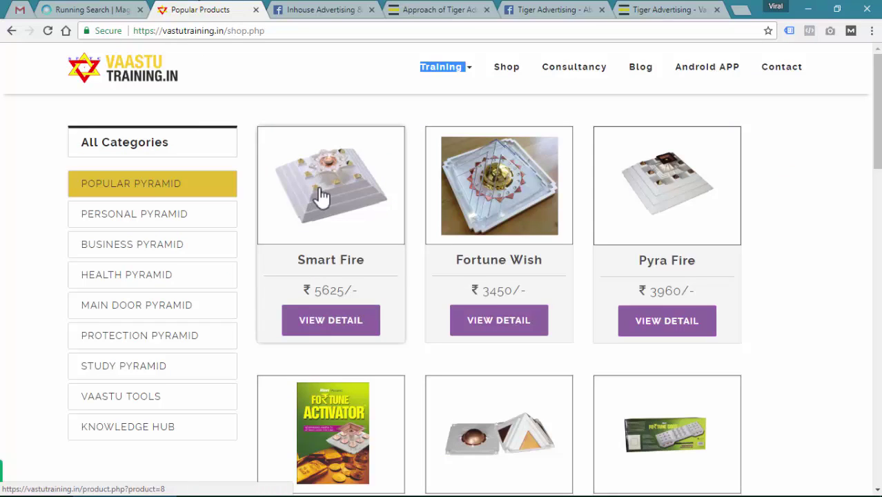
click(103, 9)
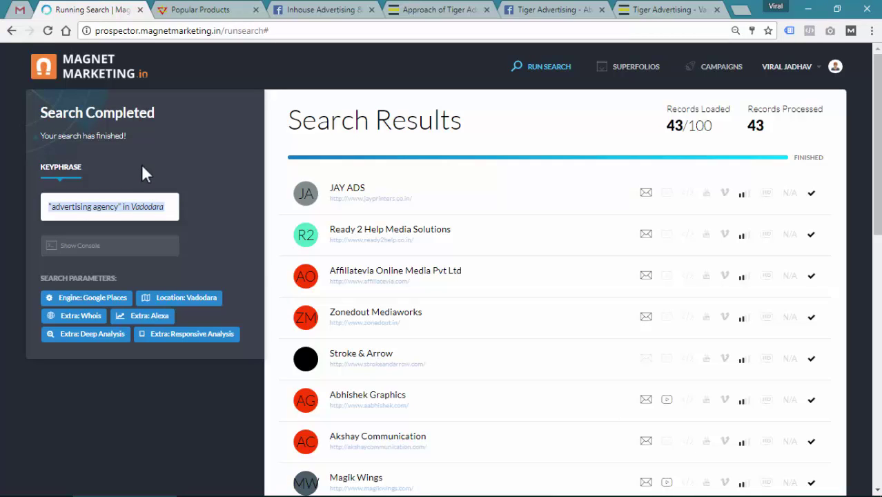
click(187, 10)
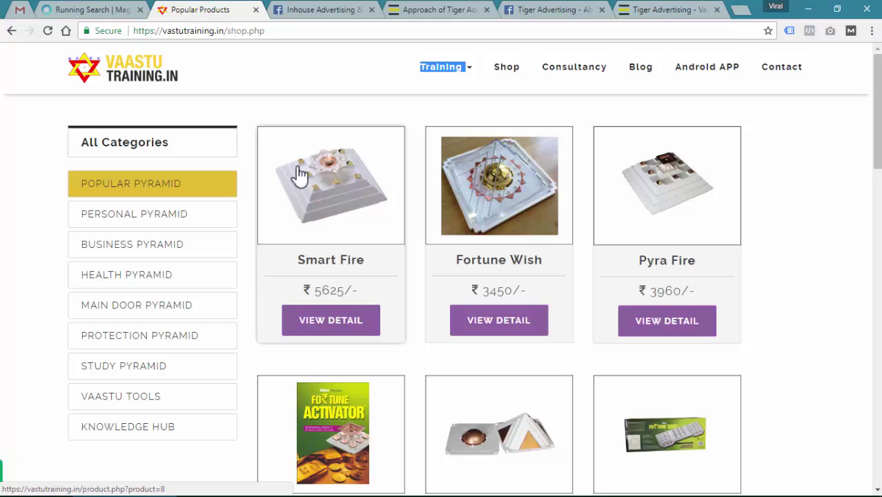
click(93, 9)
Set up a new search with the keyphrase "architect" and the location Mumbai, Maharashtra, India.
click(144, 210)
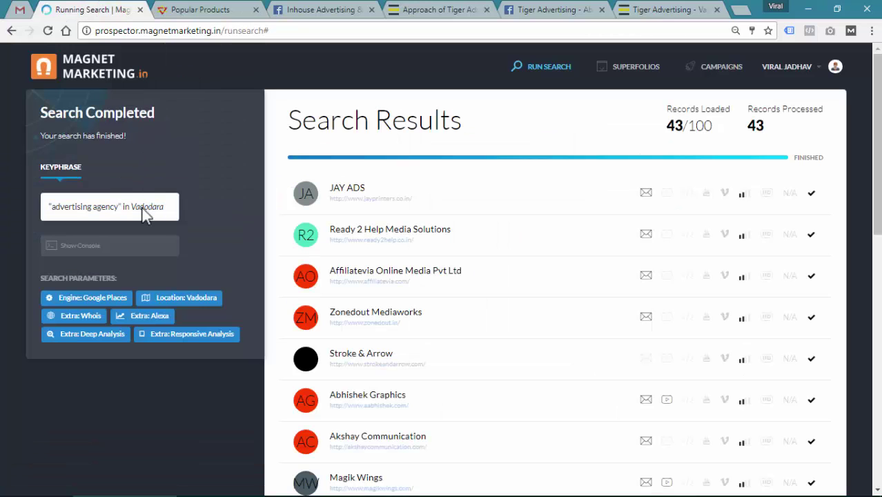
key(ctrl+a)
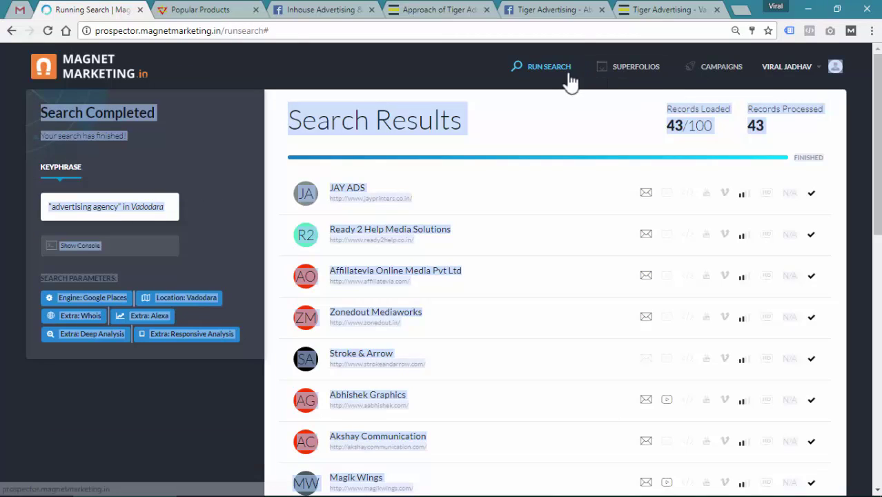
click(570, 76)
click(510, 107)
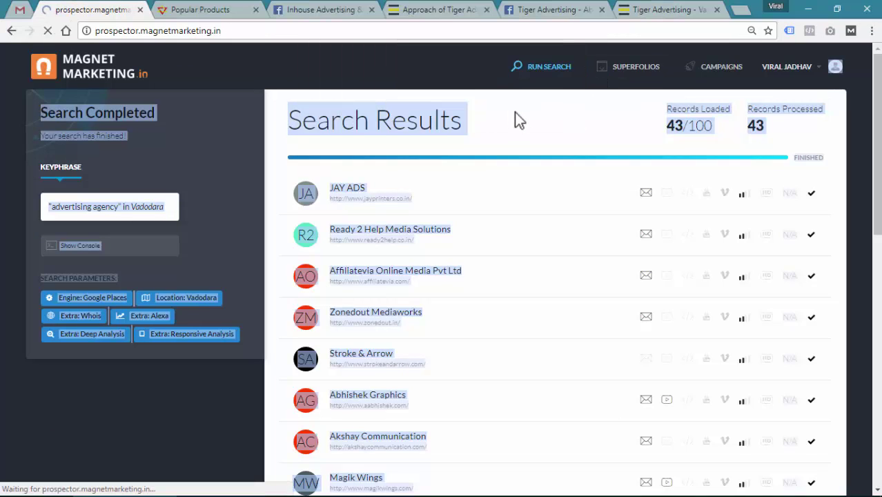
click(123, 245)
text(ar)
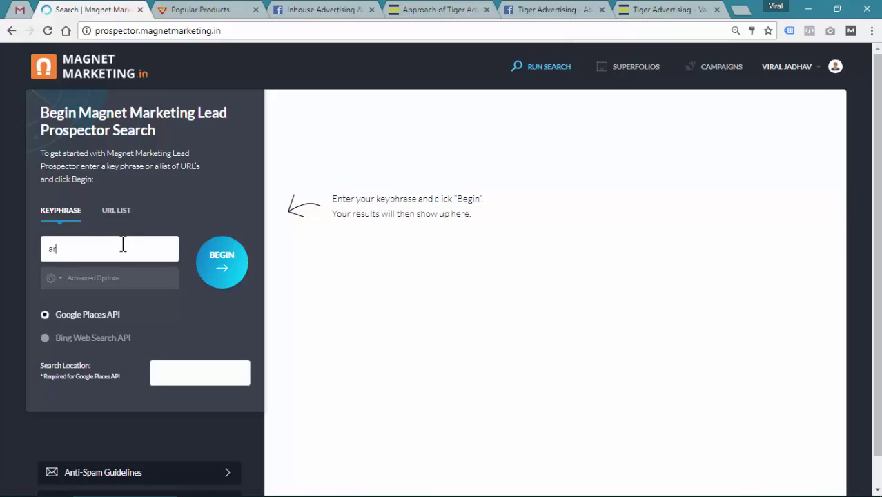
text(chitect)
click(195, 371)
text(mumbai)
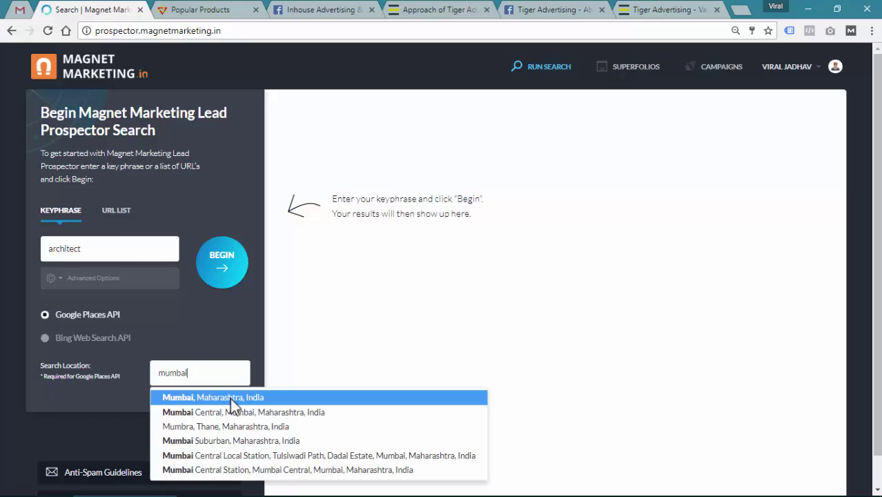
click(230, 398)
Enable WHOIS retrieval, Alexa rank, Deep Analysis Mode and Responsive Analysis in the advanced options and begin the search.
click(113, 280)
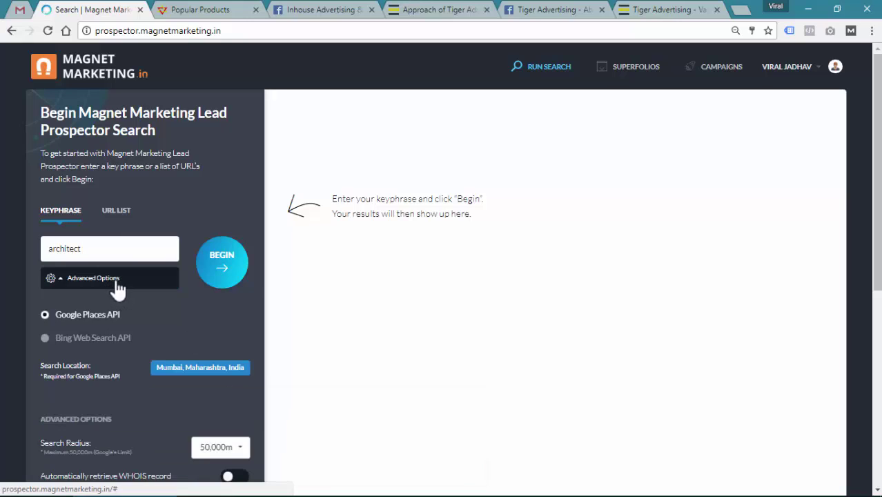
scroll(129, 289, down, 3)
click(235, 282)
click(236, 307)
click(235, 336)
click(243, 377)
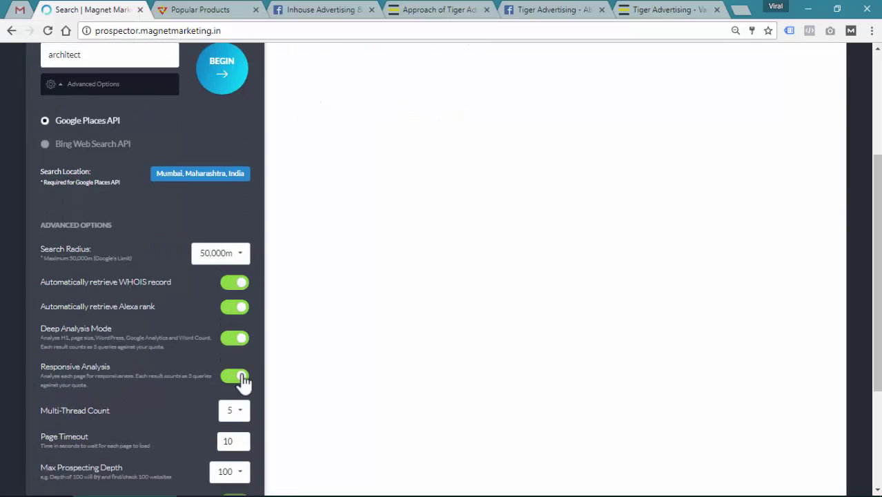
click(227, 81)
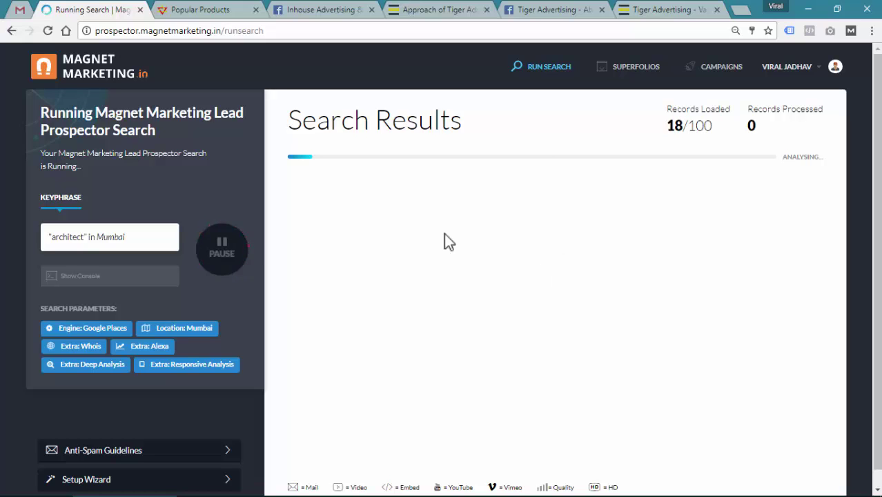
View the Popular Products page, return to the running search and highlight its "architect" in Mumbai keyphrase.
key(ctrl+Tab)
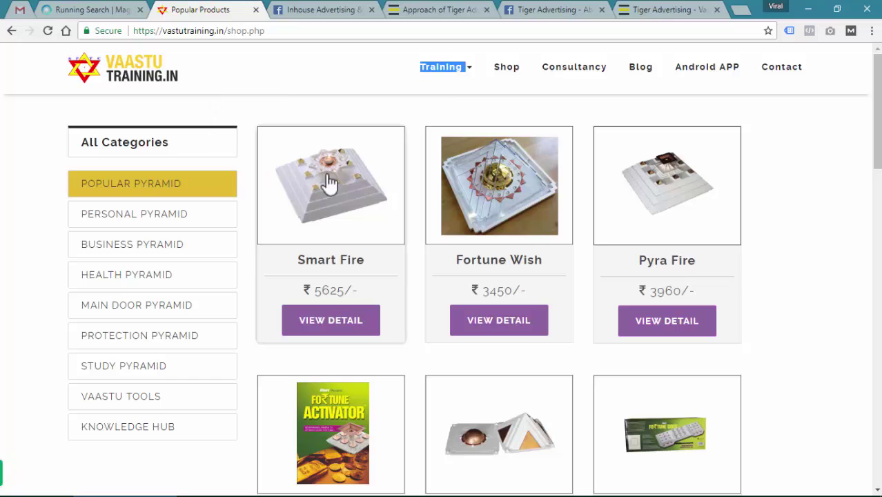
click(112, 9)
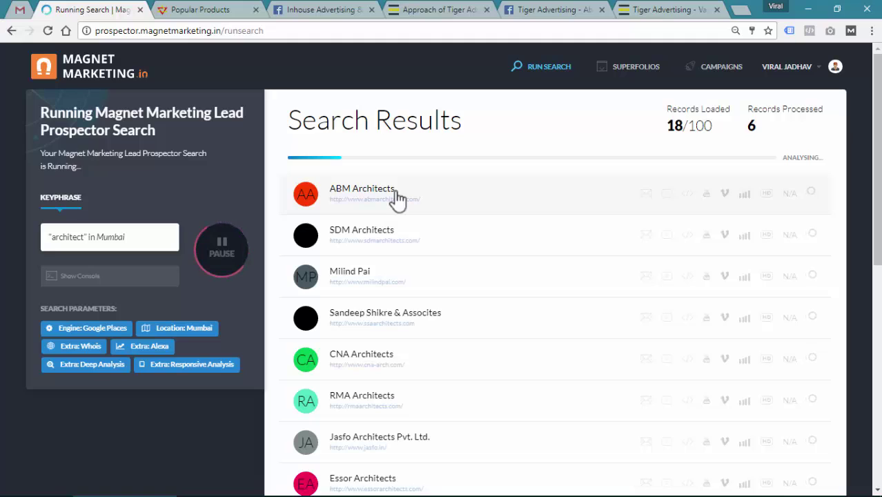
drag(142, 247, 43, 238)
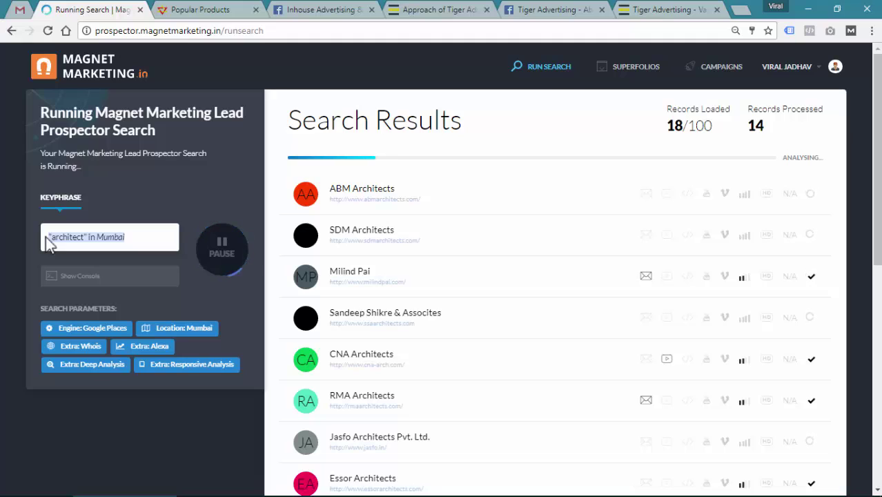
click(60, 237)
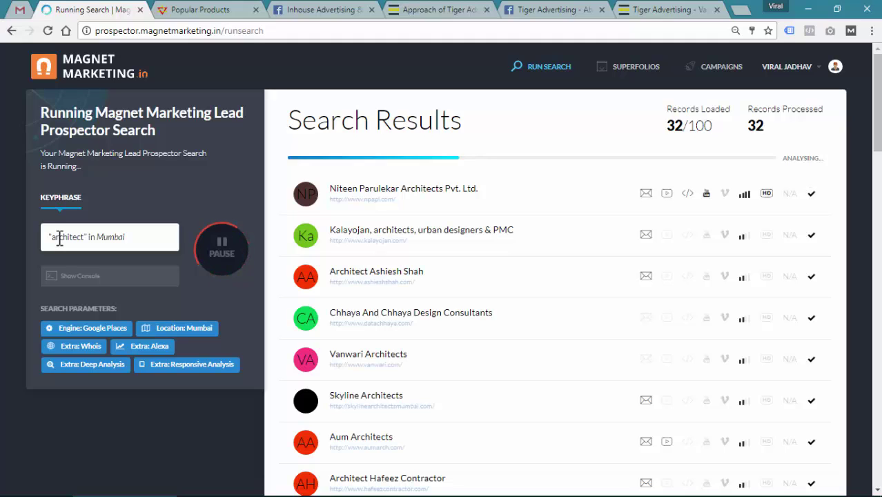
Expand the first architecture firm in the results and examine its emails, contact page, videos, social details, web host and WHOIS data.
click(413, 202)
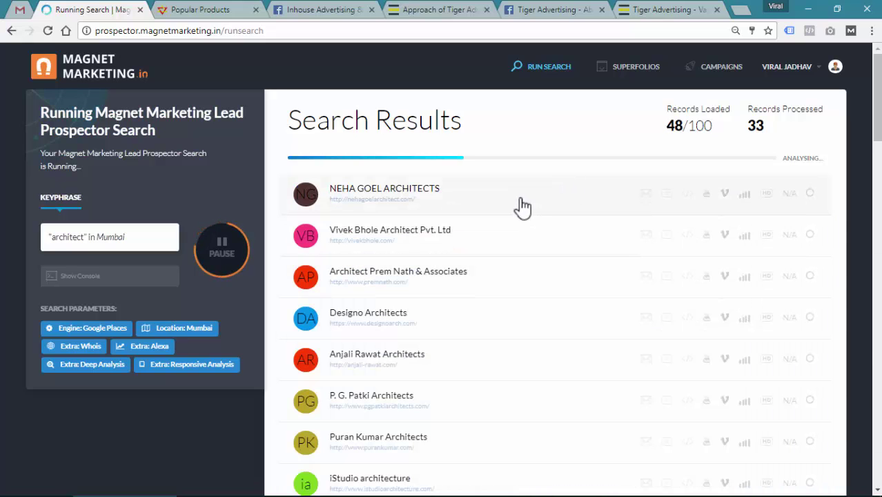
scroll(523, 207, down, 3)
scroll(523, 207, down, 6)
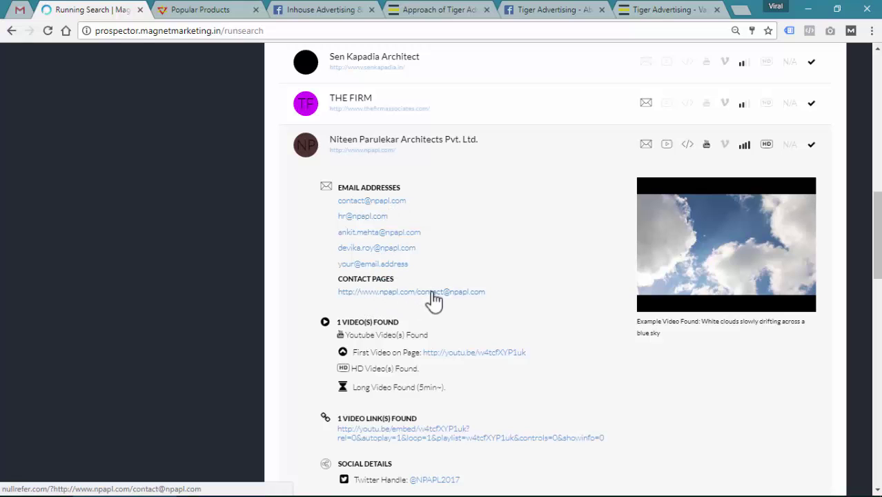
scroll(433, 298, down, 1)
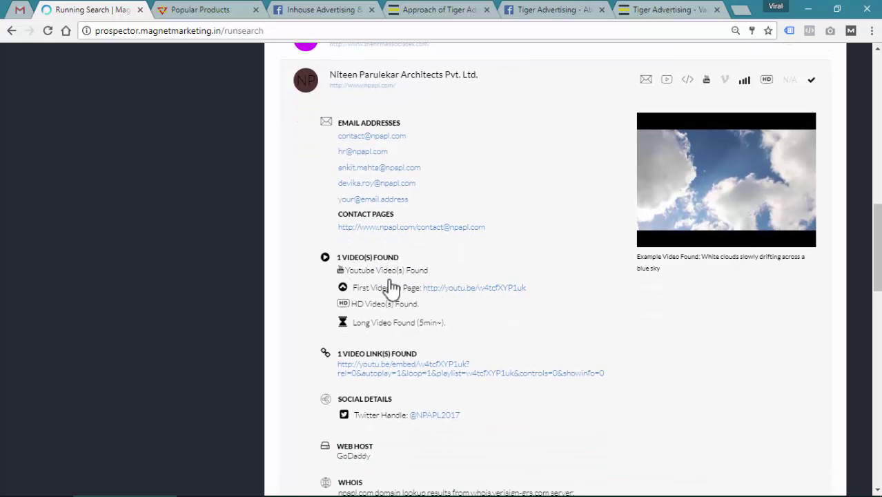
scroll(395, 301, down, 1)
scroll(427, 346, down, 1)
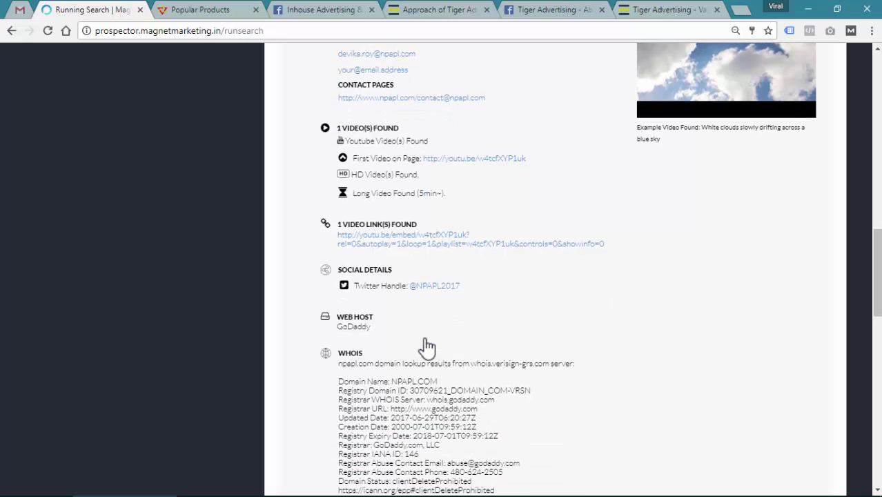
scroll(427, 345, down, 4)
scroll(390, 282, down, 3)
scroll(421, 296, up, 10)
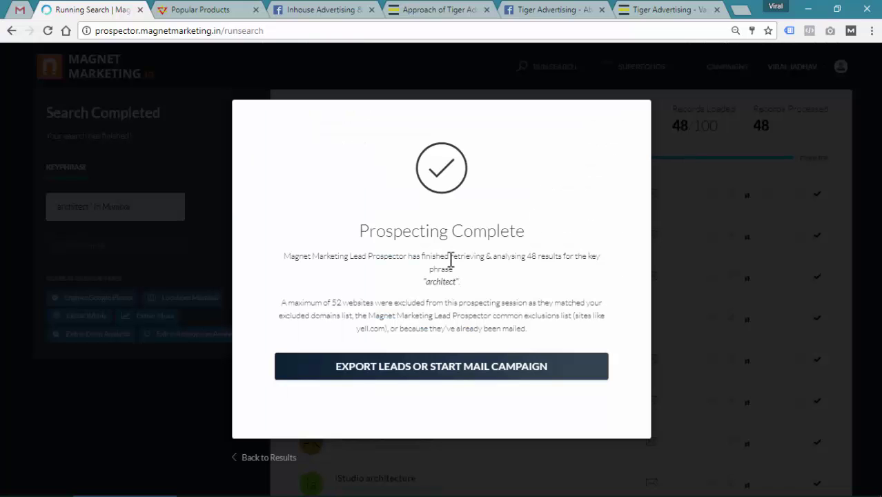
Dismiss the completion notice, look through the architect results and open their export and campaign settings.
click(705, 209)
scroll(634, 243, down, 10)
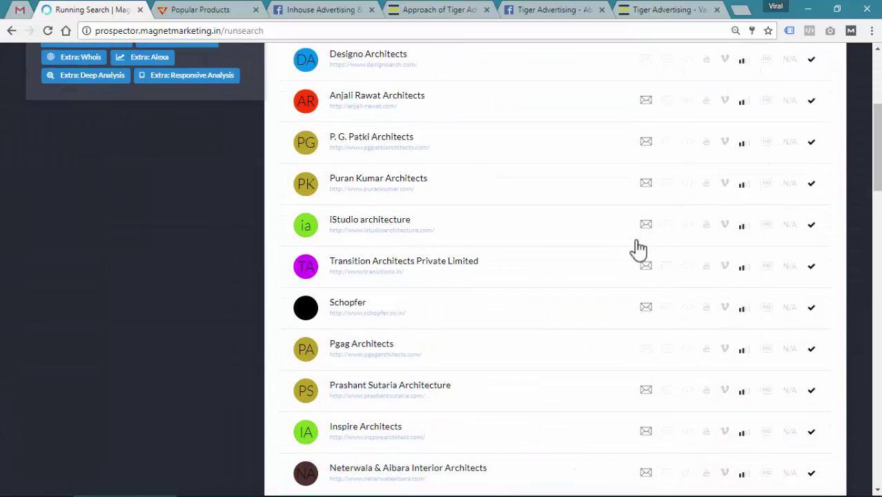
scroll(636, 252, down, 10)
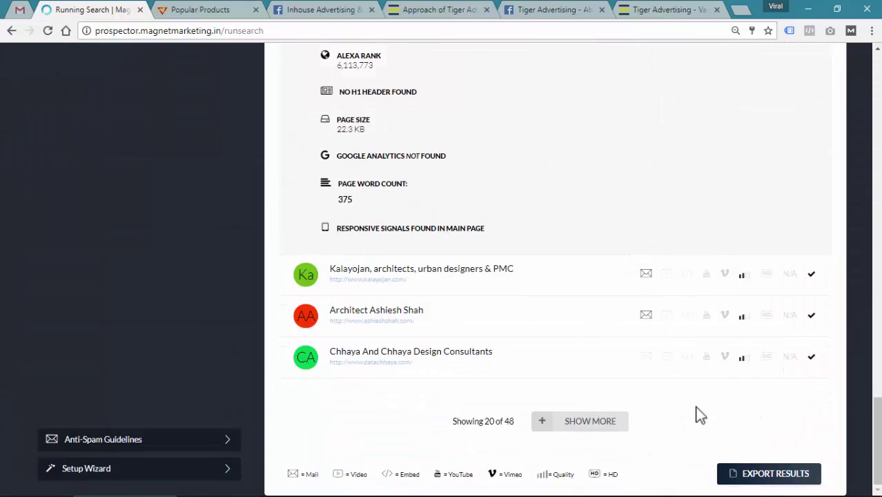
click(760, 477)
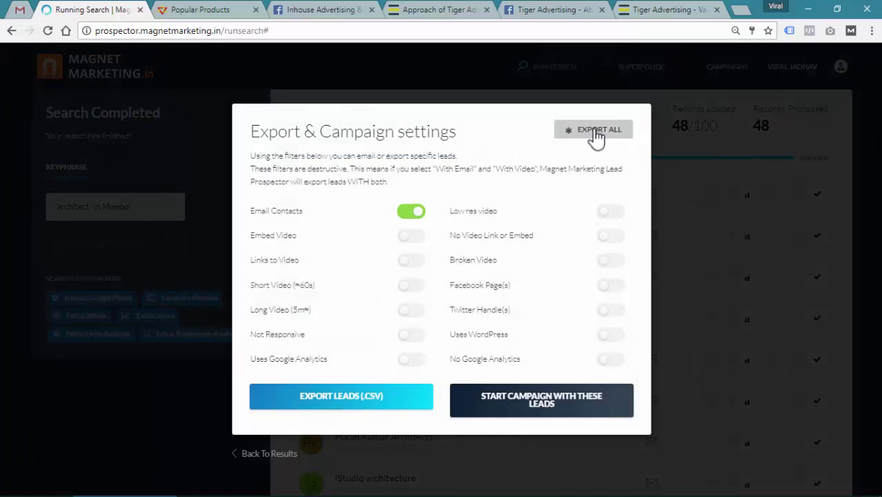
Close the export and campaign settings without exporting and browse the list of Mumbai architect leads.
click(696, 181)
scroll(699, 188, down, 10)
scroll(711, 207, up, 20)
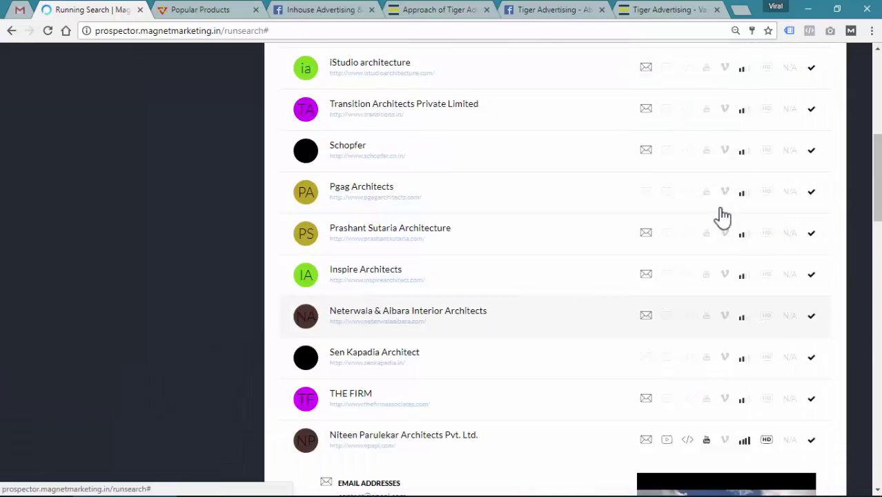